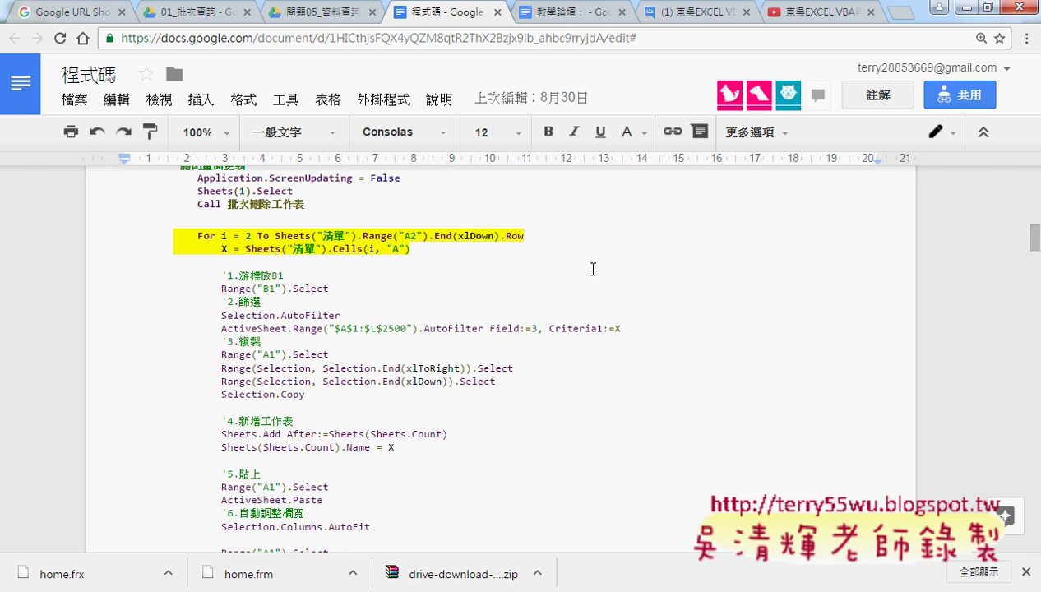
Step: Scroll through the notes and highlight Application.StatusBar in the section heading
scroll(593, 269, up, 5)
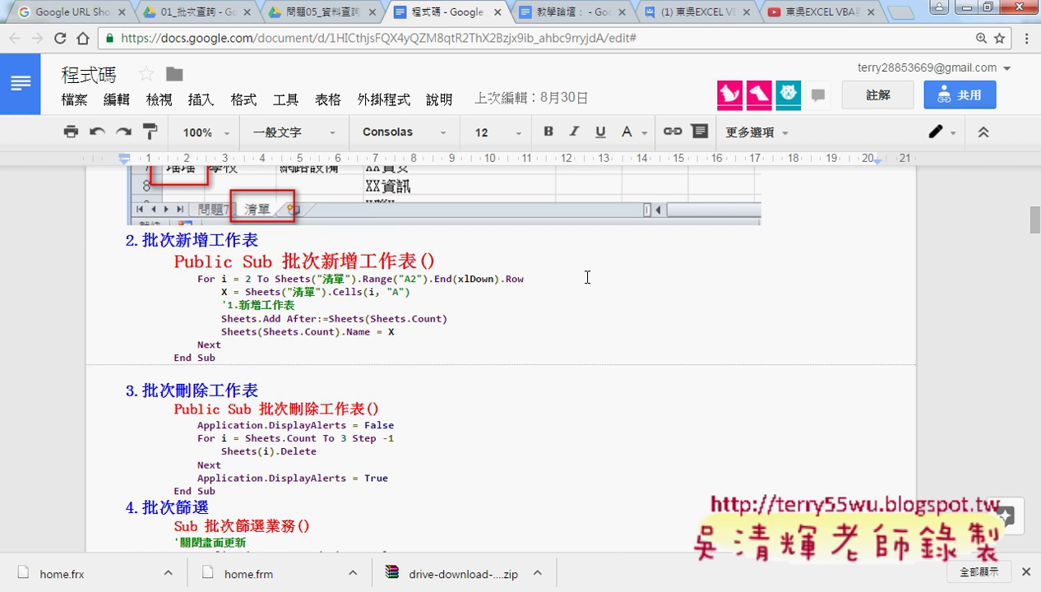
scroll(587, 277, up, 1)
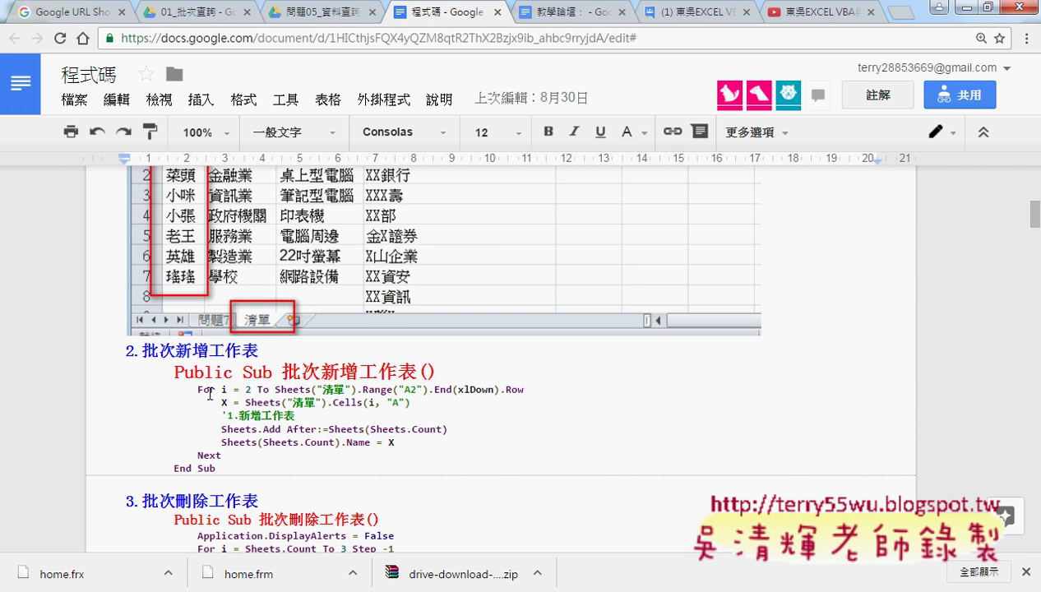
scroll(210, 393, down, 1)
scroll(383, 412, down, 3)
scroll(343, 343, down, 2)
scroll(338, 379, down, 1)
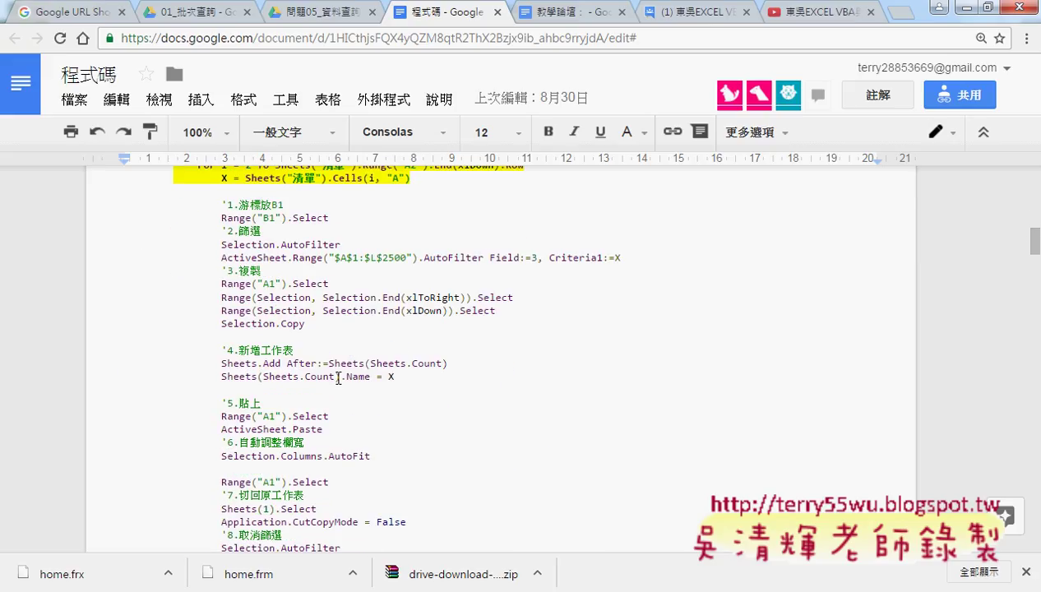
scroll(338, 378, down, 2)
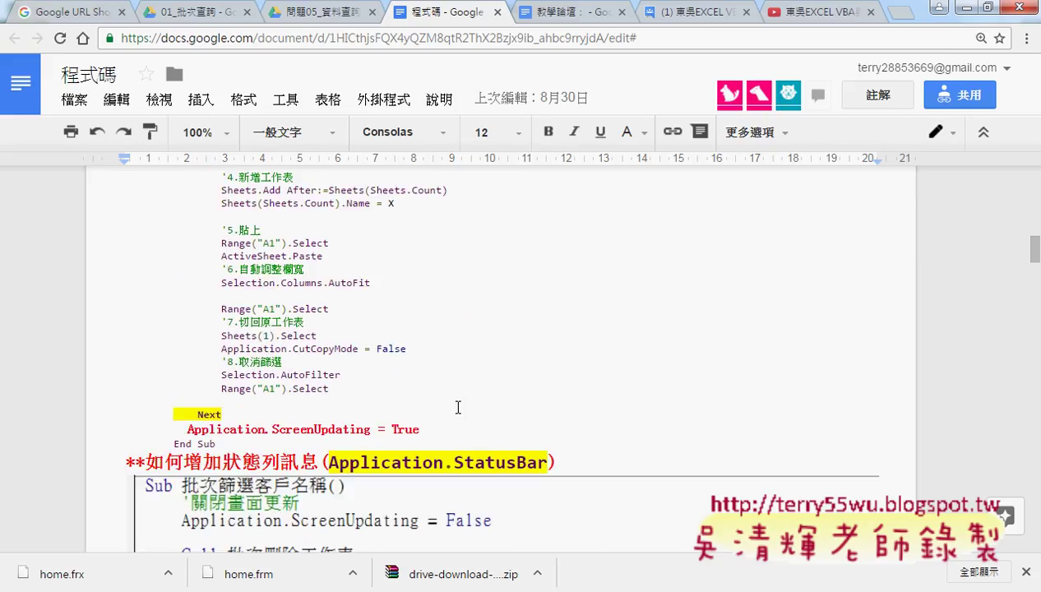
scroll(458, 408, up, 2)
scroll(460, 382, up, 1)
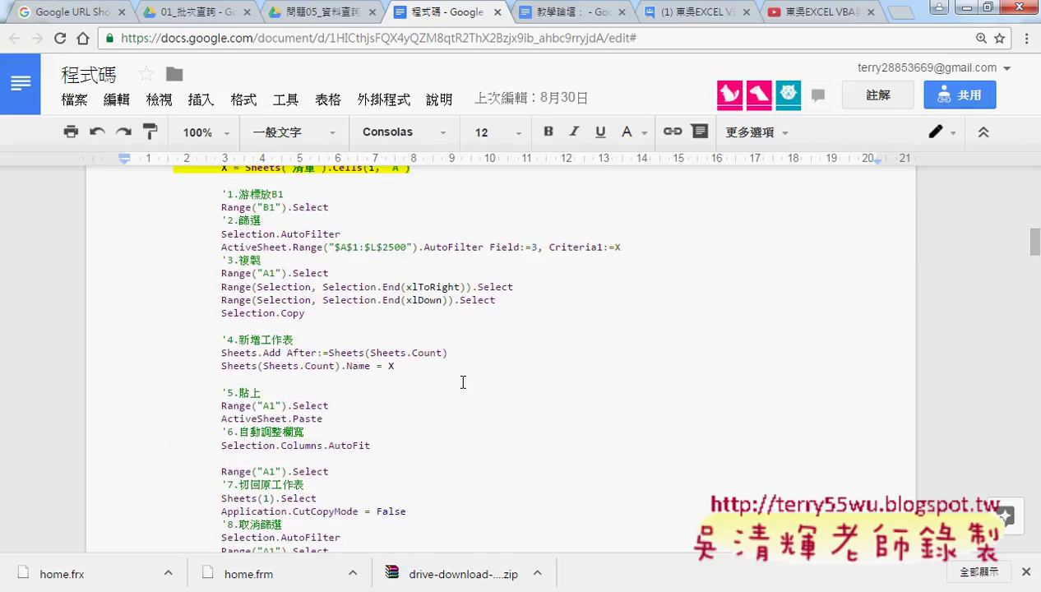
scroll(421, 411, up, 1)
drag(218, 248, 305, 315)
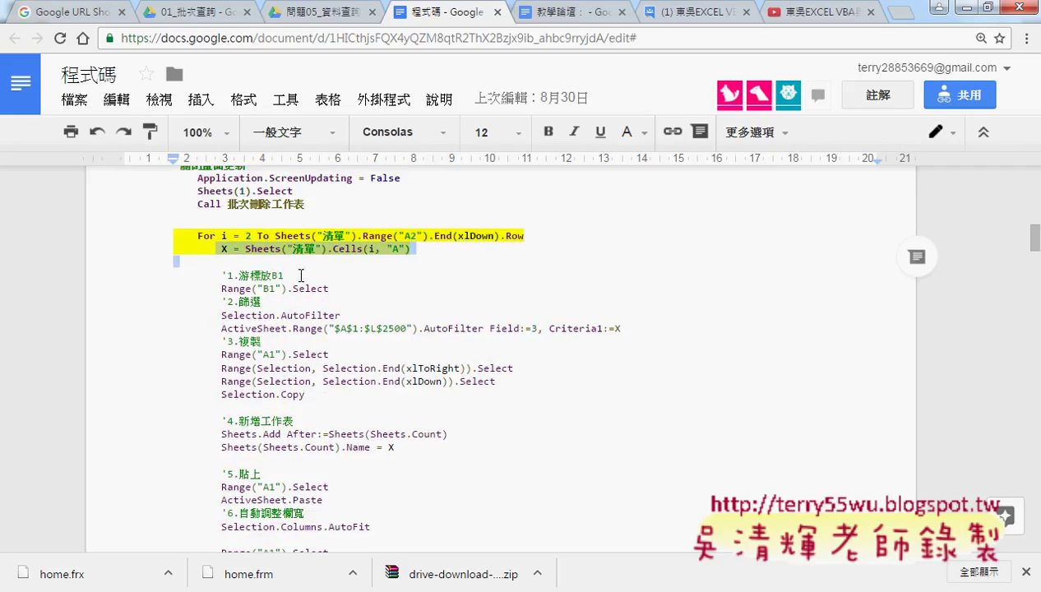
scroll(342, 423, down, 1)
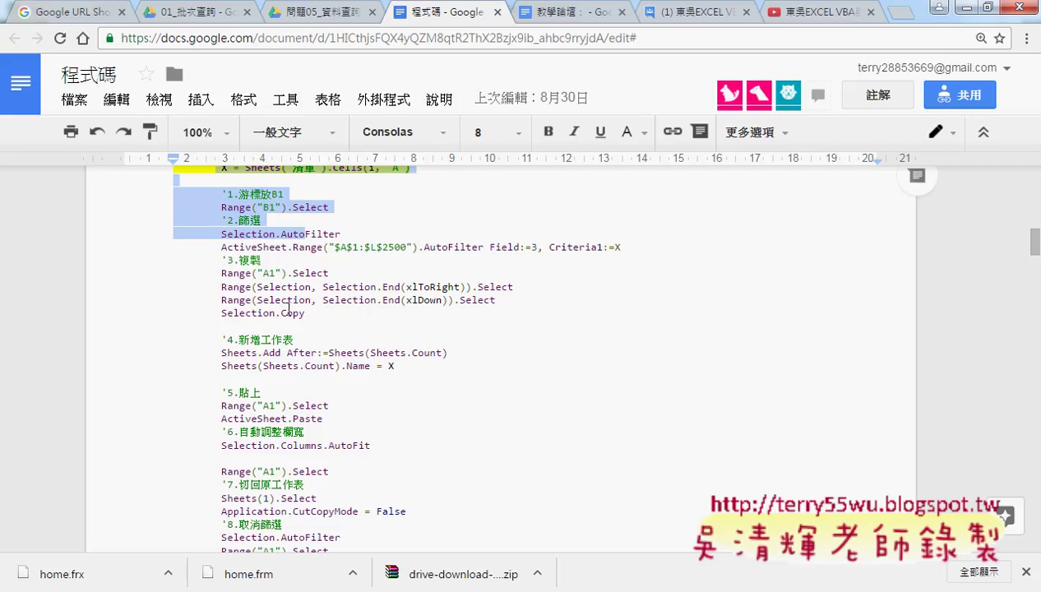
scroll(463, 349, down, 1)
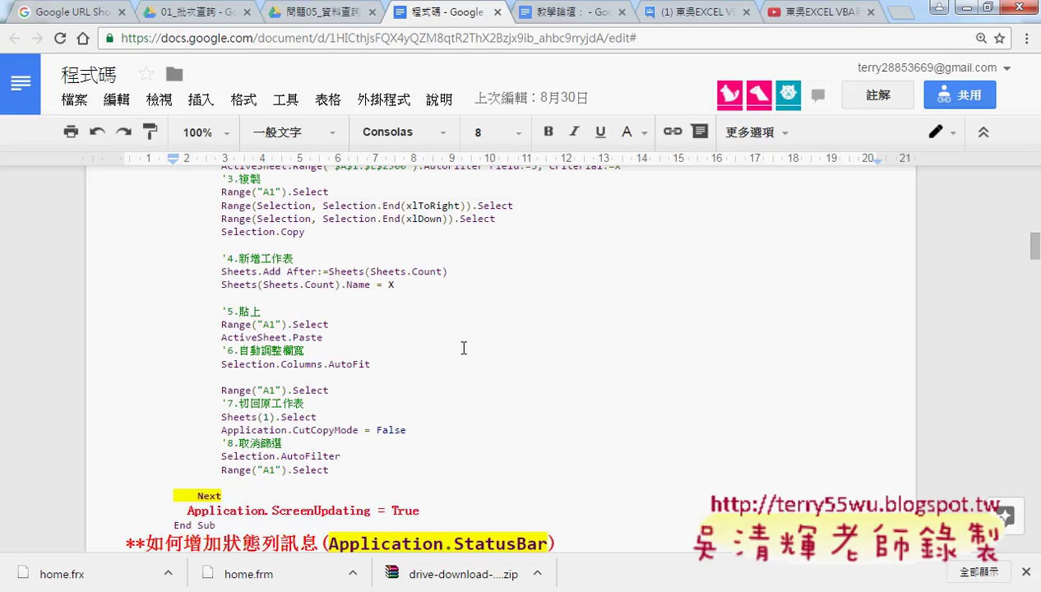
scroll(464, 348, down, 1)
scroll(689, 323, down, 1)
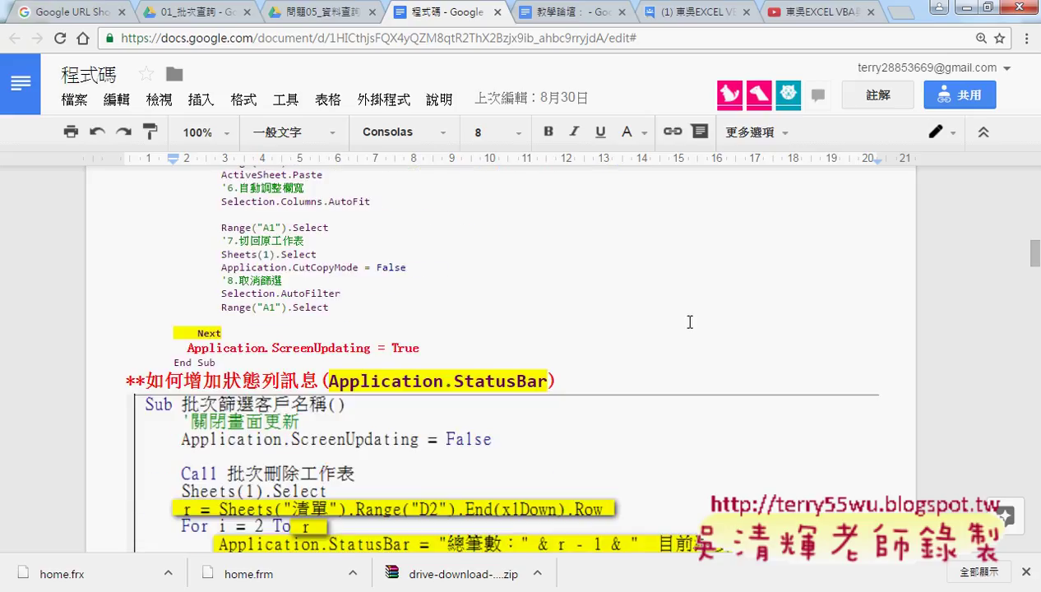
scroll(690, 322, down, 1)
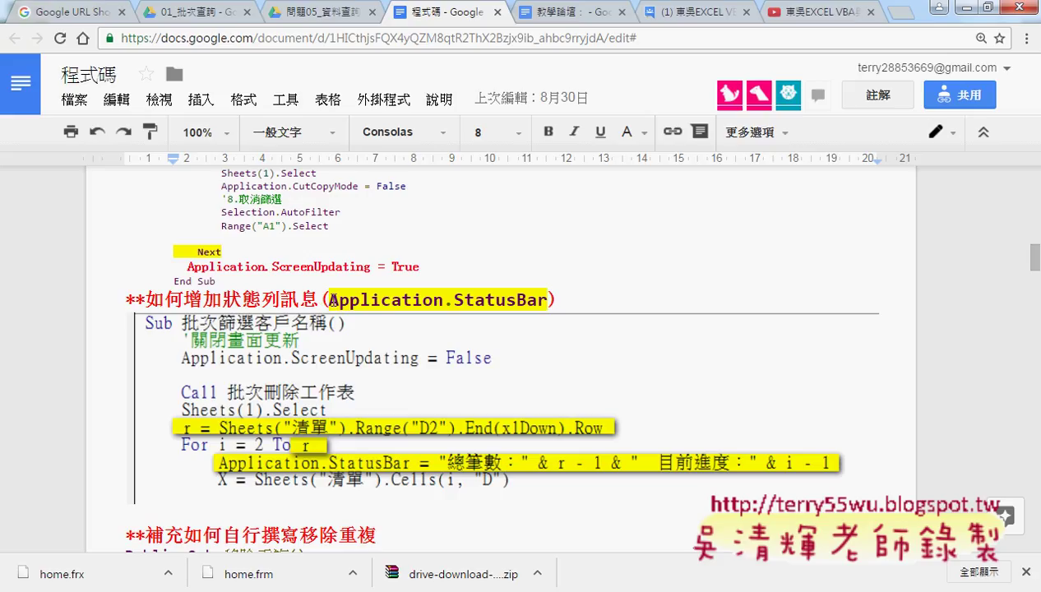
drag(328, 300, 547, 299)
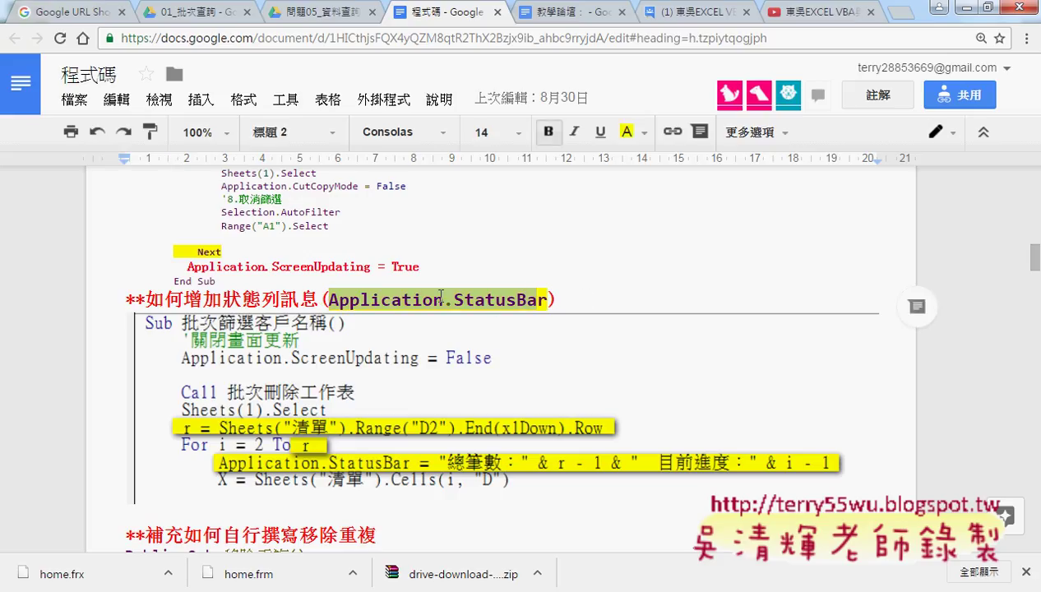
click(436, 296)
drag(329, 301, 444, 297)
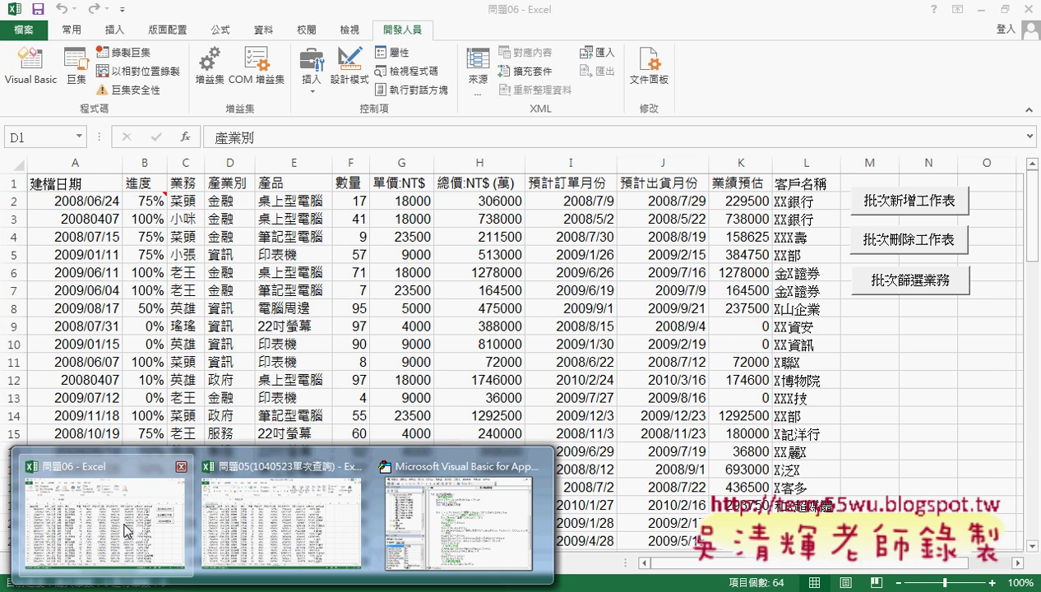
Step: Switch to the 問題06 workbook and mark its status-bar progress message and the 清單 sheet
click(125, 530)
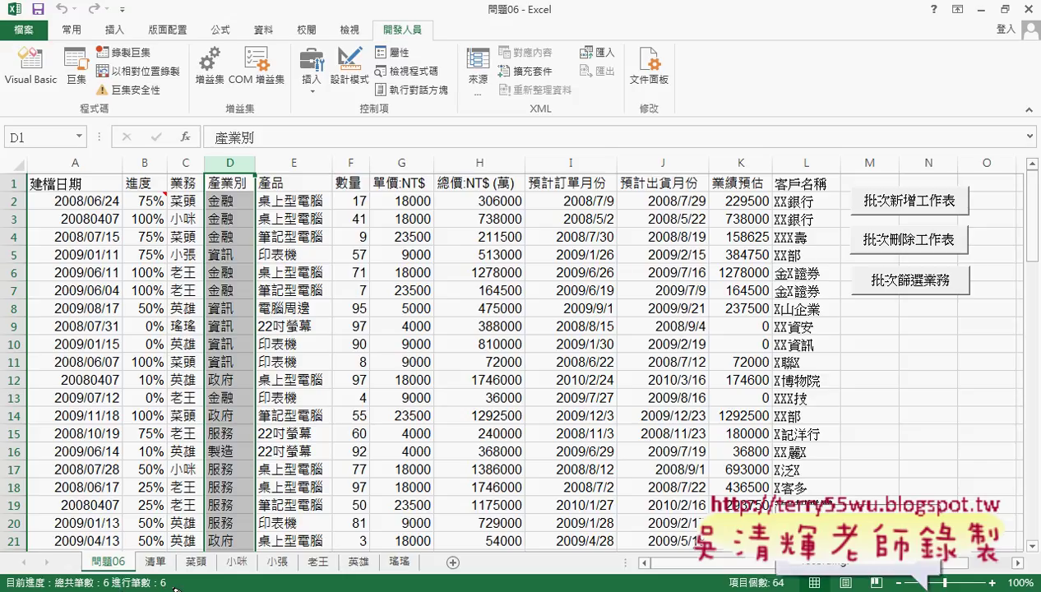
mouse_move(164, 585)
mouse_down()
mouse_move(28, 589)
mouse_move(235, 509)
mouse_up()
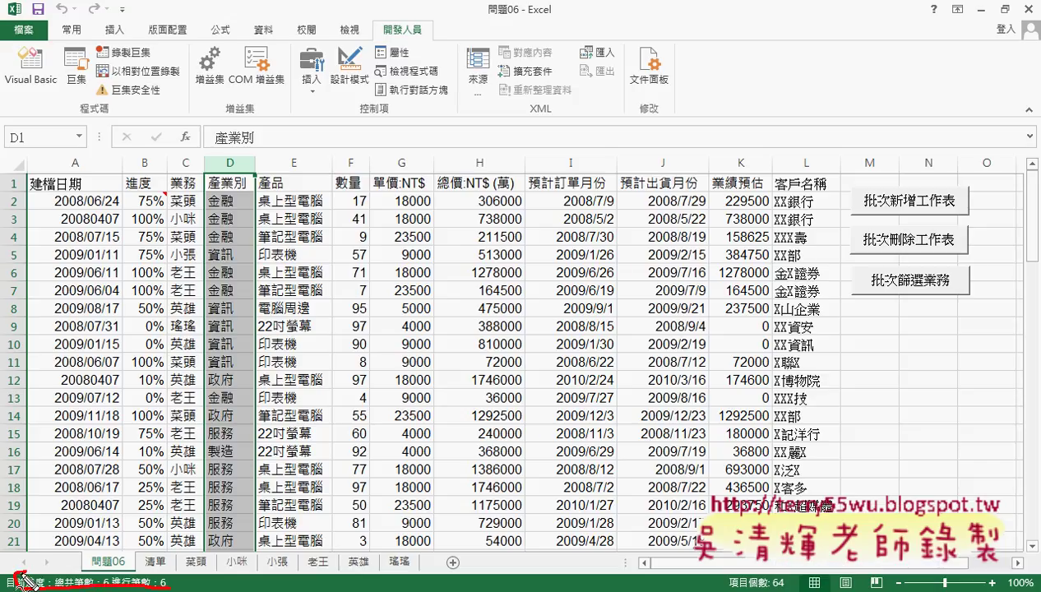
drag(182, 539, 195, 567)
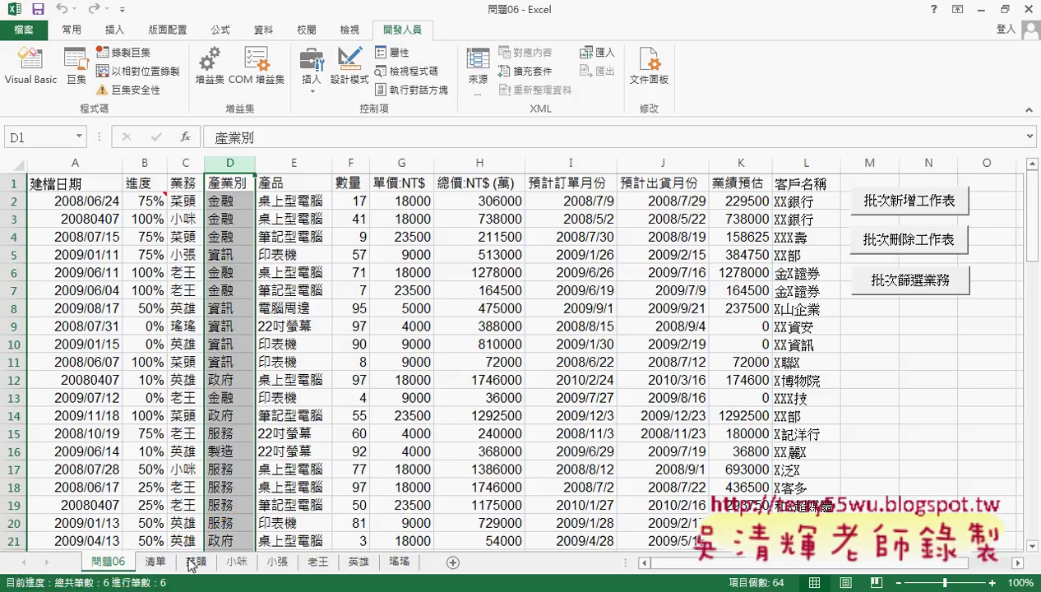
Step: Open the 批次篩選業務 button's macro code via Assign Macro > Edit, then return to the notes
right_click(890, 284)
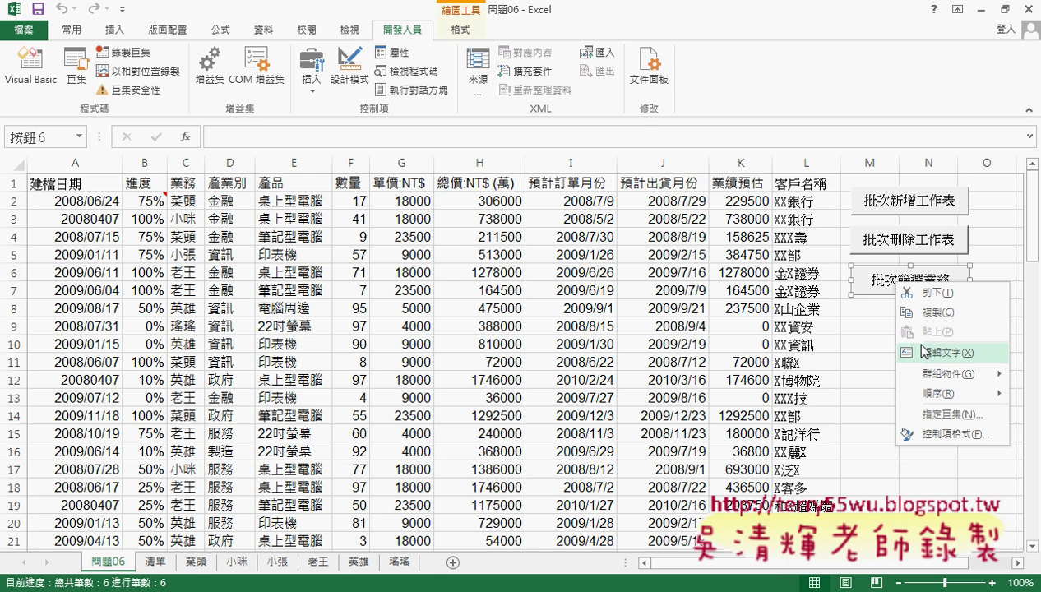
click(945, 414)
click(946, 291)
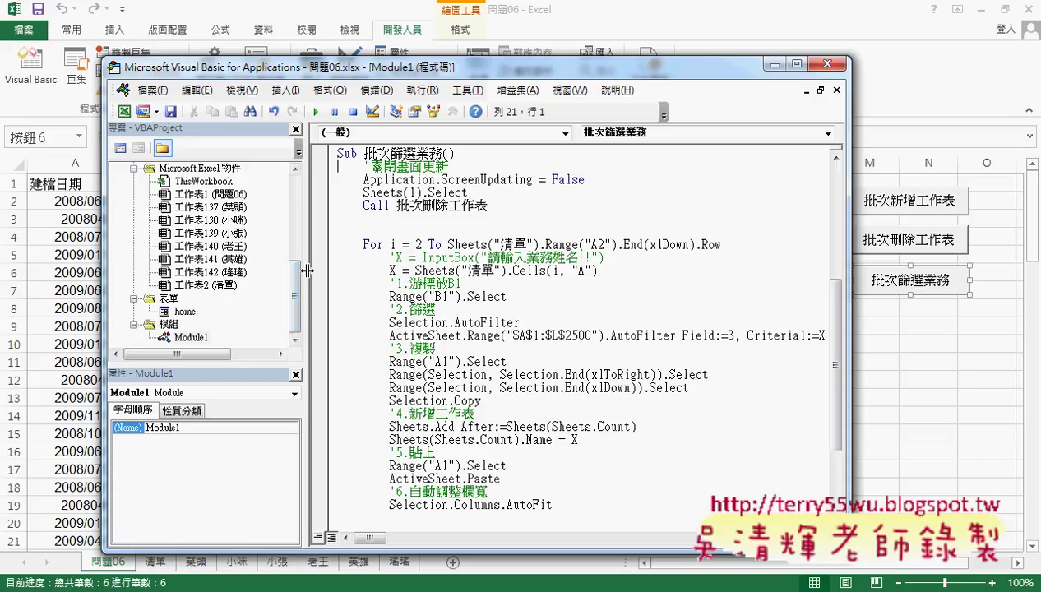
drag(306, 270, 182, 270)
scroll(564, 340, down, 1)
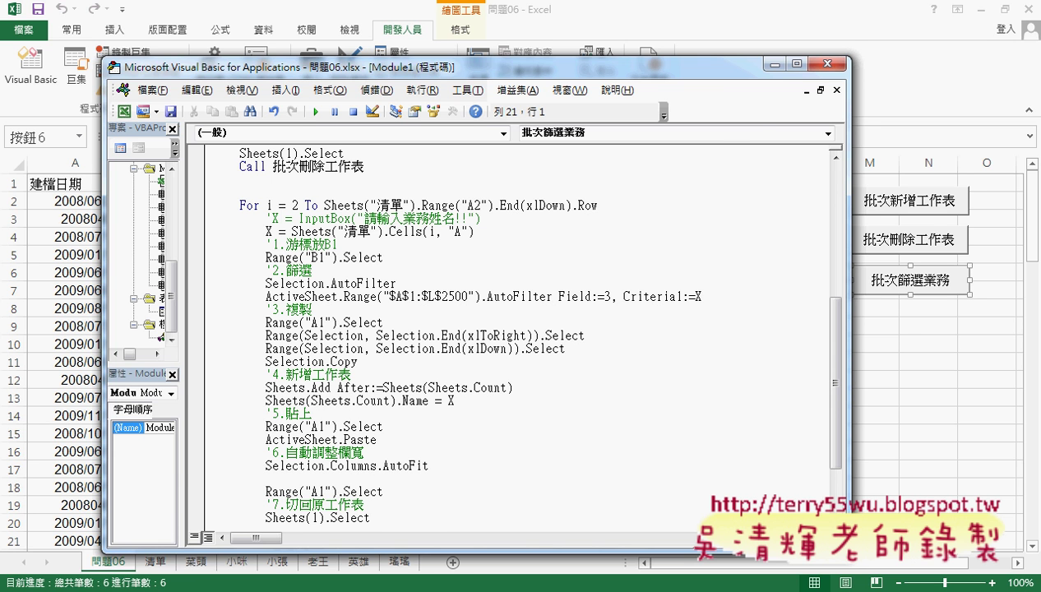
click(195, 552)
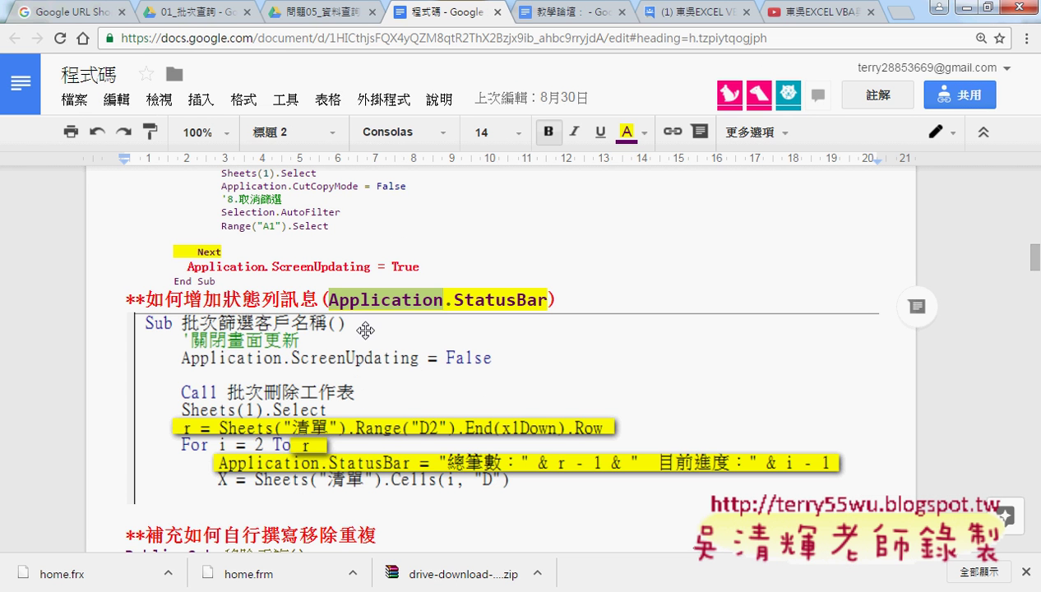
click(329, 299)
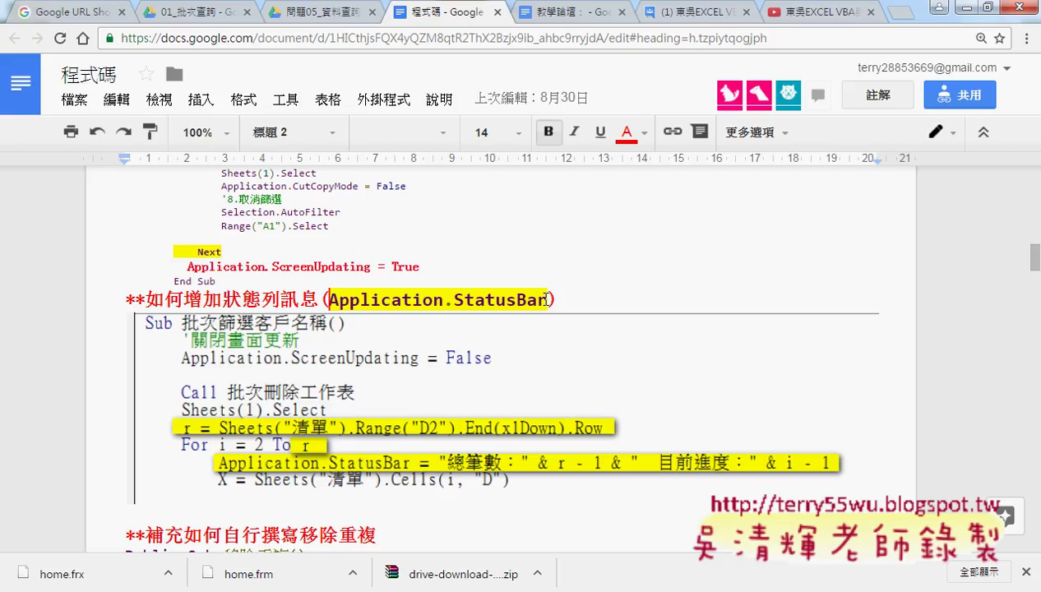
scroll(546, 299, down, 2)
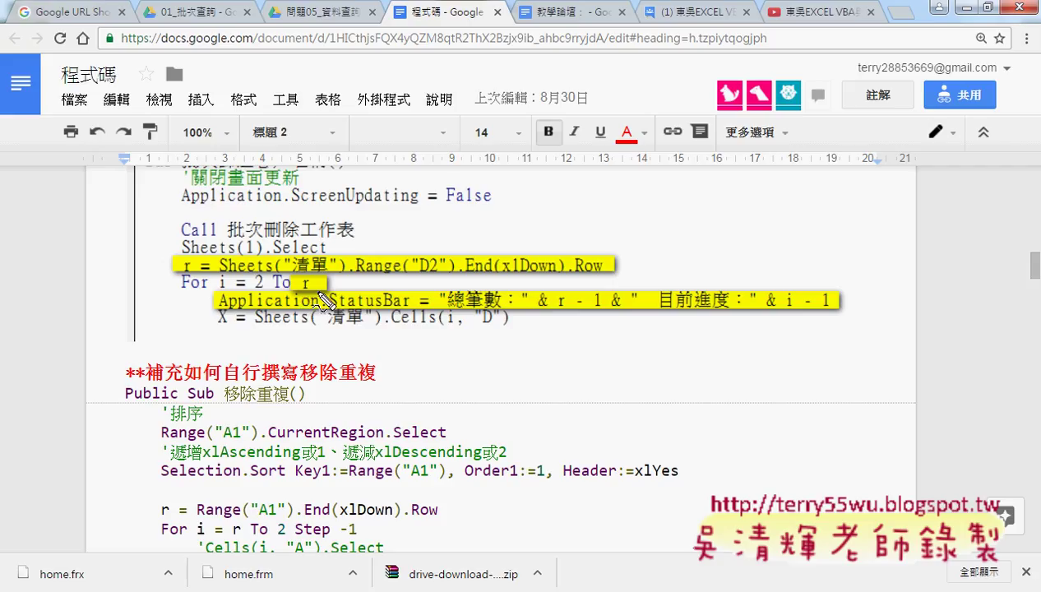
drag(314, 277, 312, 279)
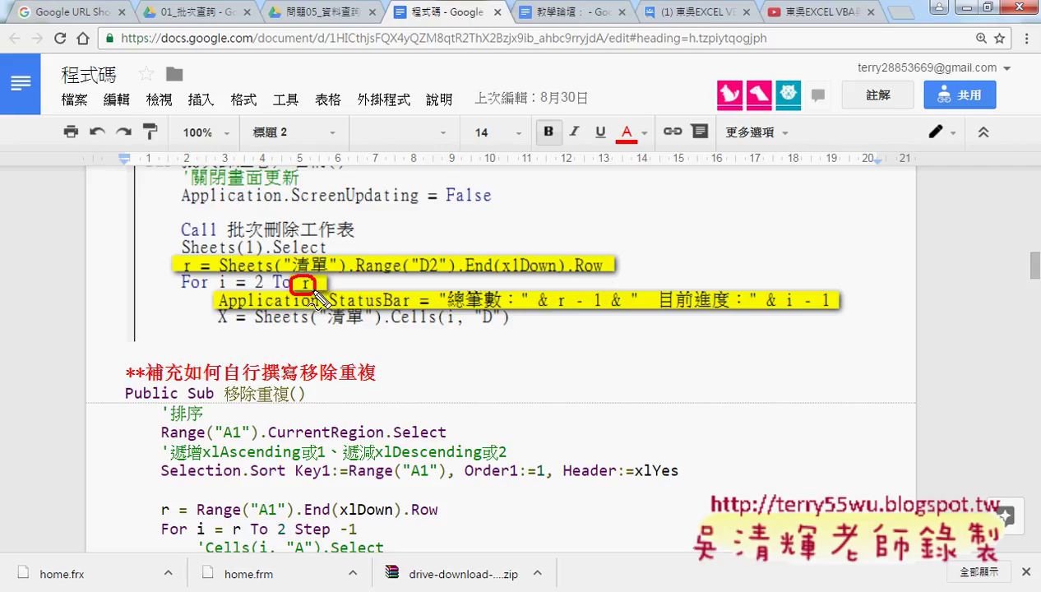
drag(233, 268, 602, 265)
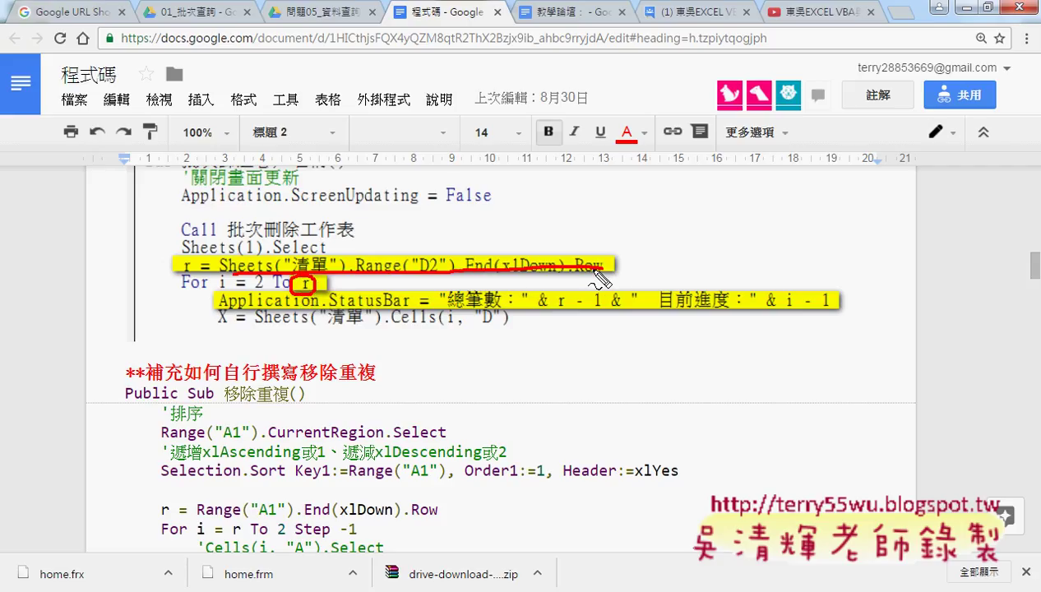
mouse_move(329, 253)
mouse_down()
mouse_move(189, 261)
mouse_move(200, 284)
mouse_up()
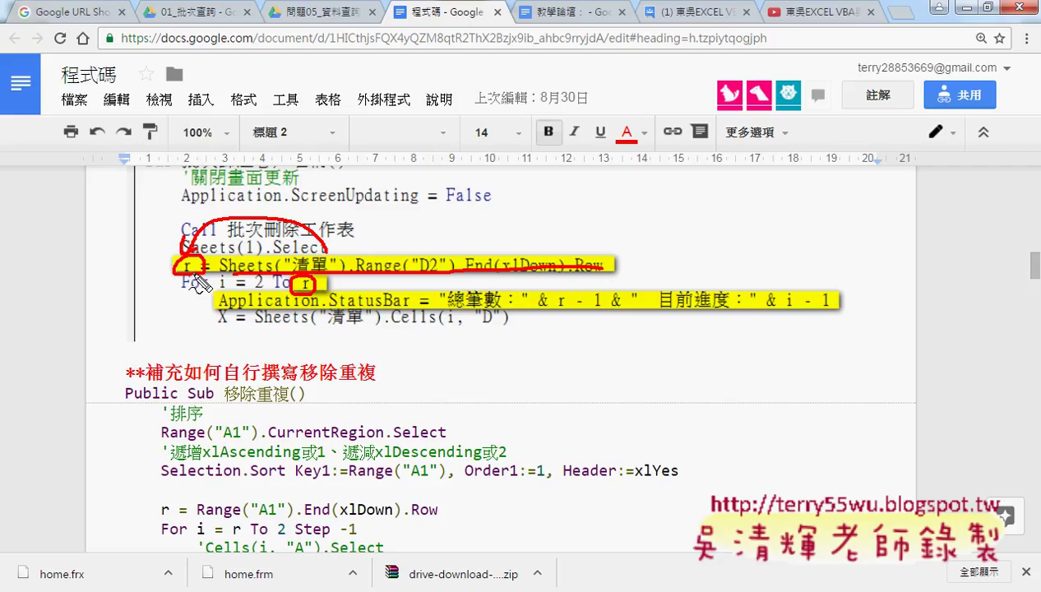
drag(450, 309, 498, 310)
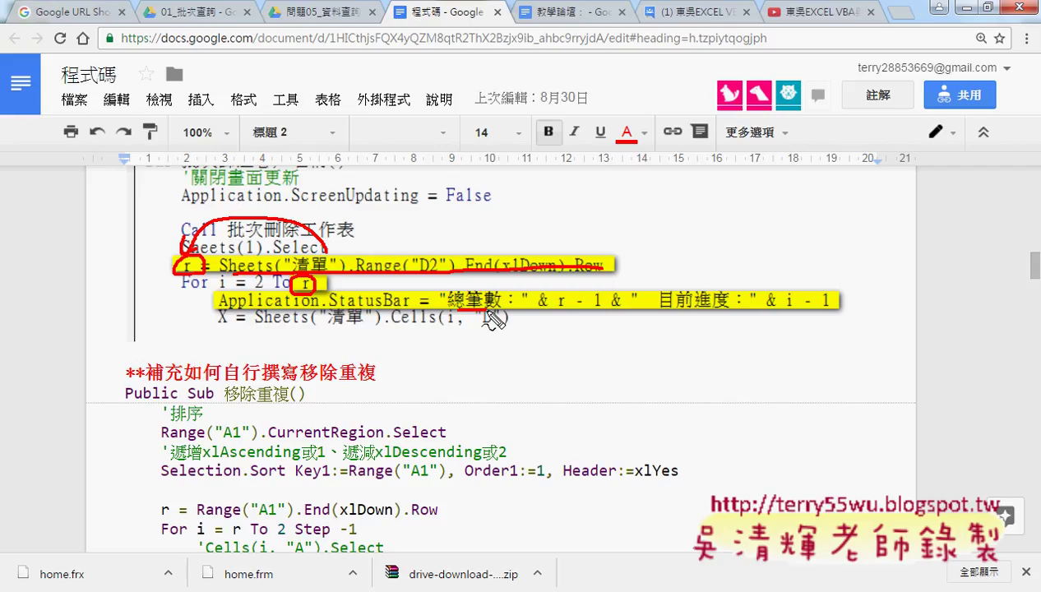
drag(556, 315, 568, 316)
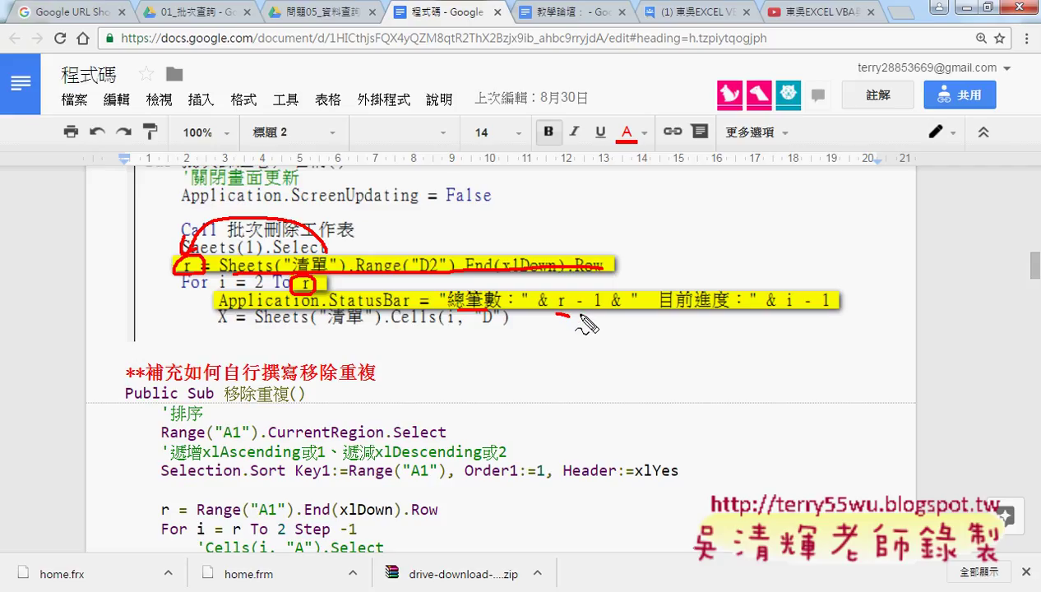
drag(579, 313, 587, 314)
mouse_move(591, 313)
mouse_down()
mouse_move(600, 314)
mouse_move(555, 299)
mouse_move(568, 320)
mouse_up()
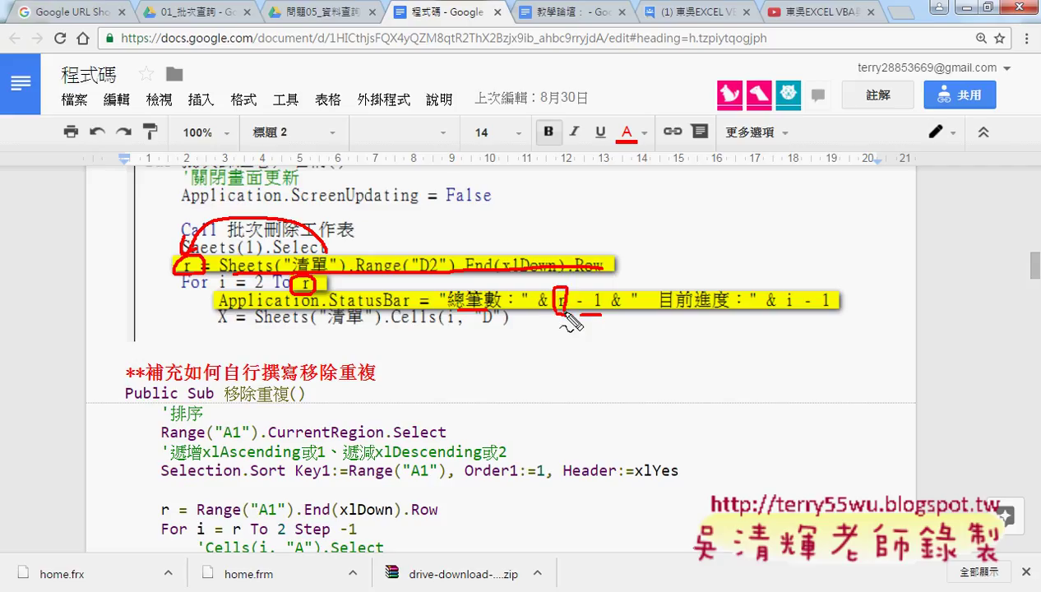
key(Escape)
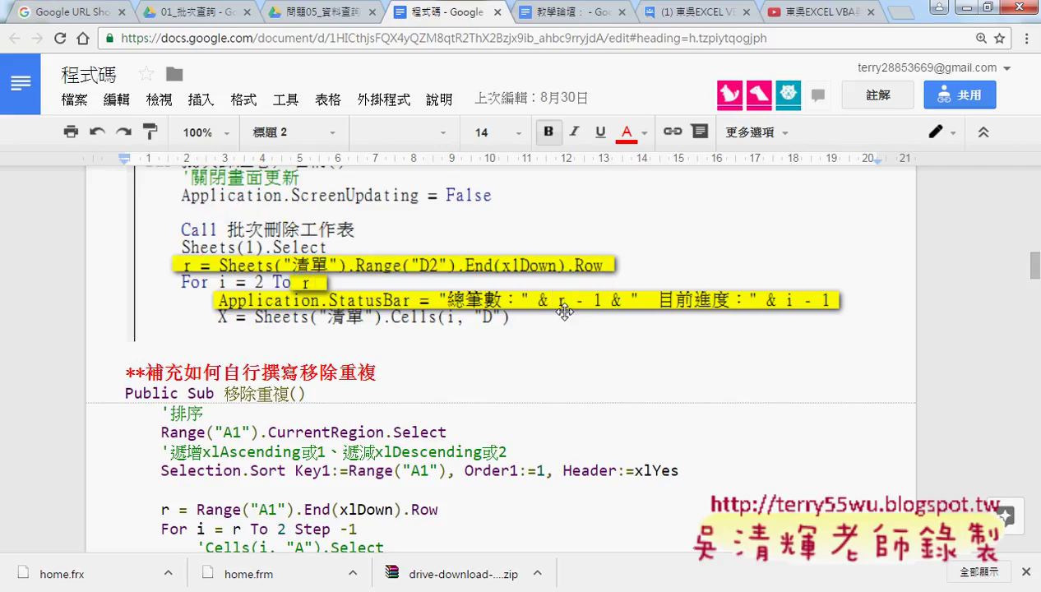
mouse_move(317, 588)
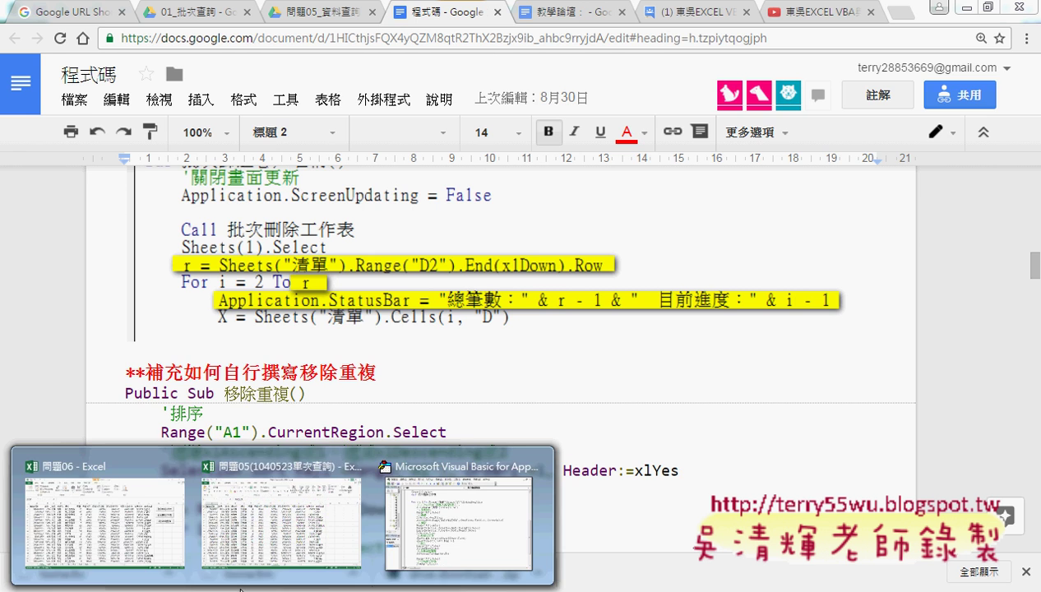
click(142, 536)
click(158, 561)
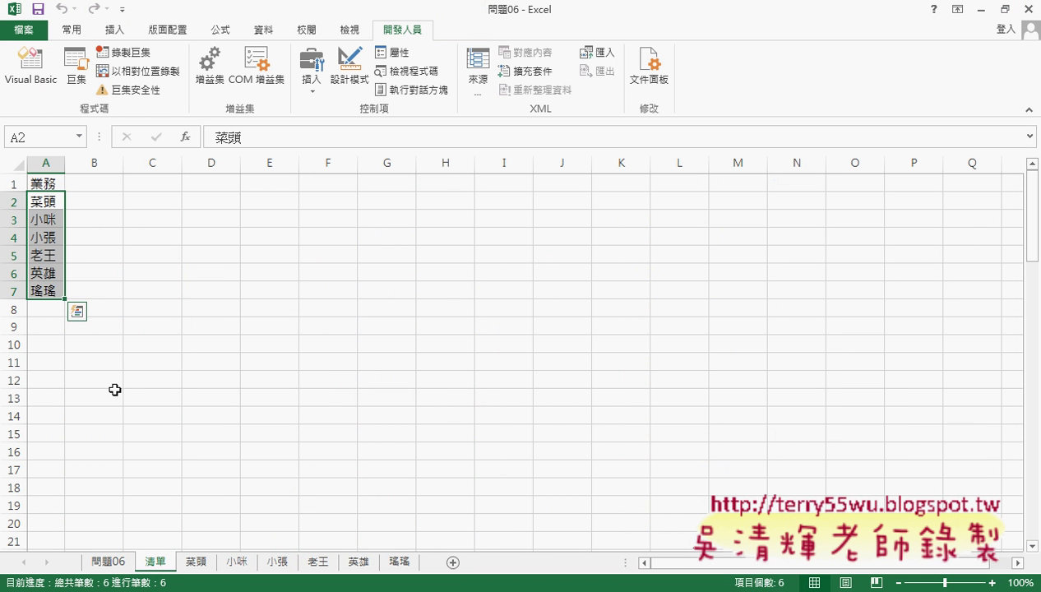
click(46, 184)
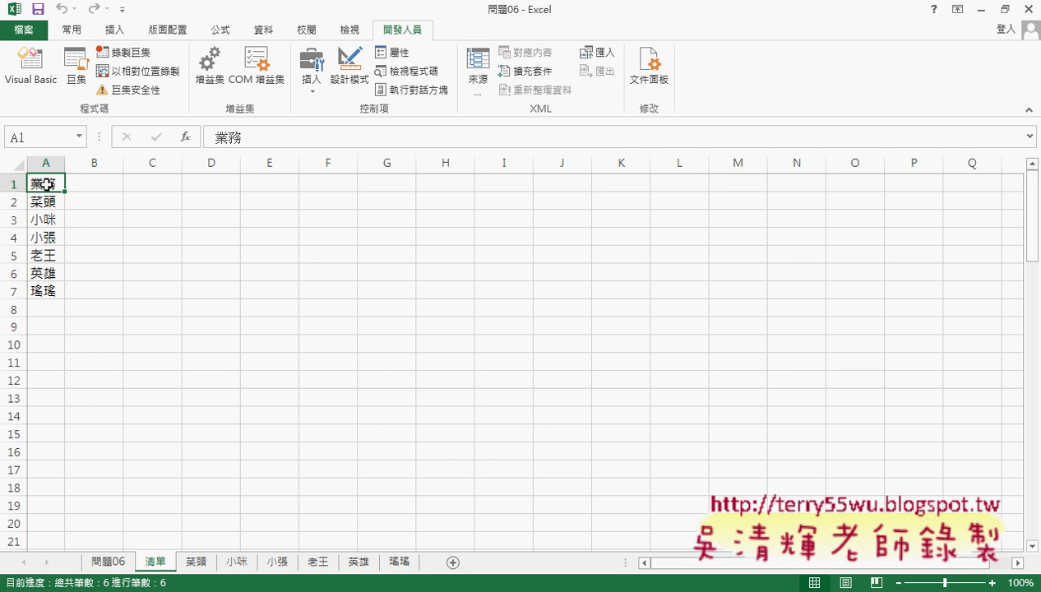
key(ctrl+Down)
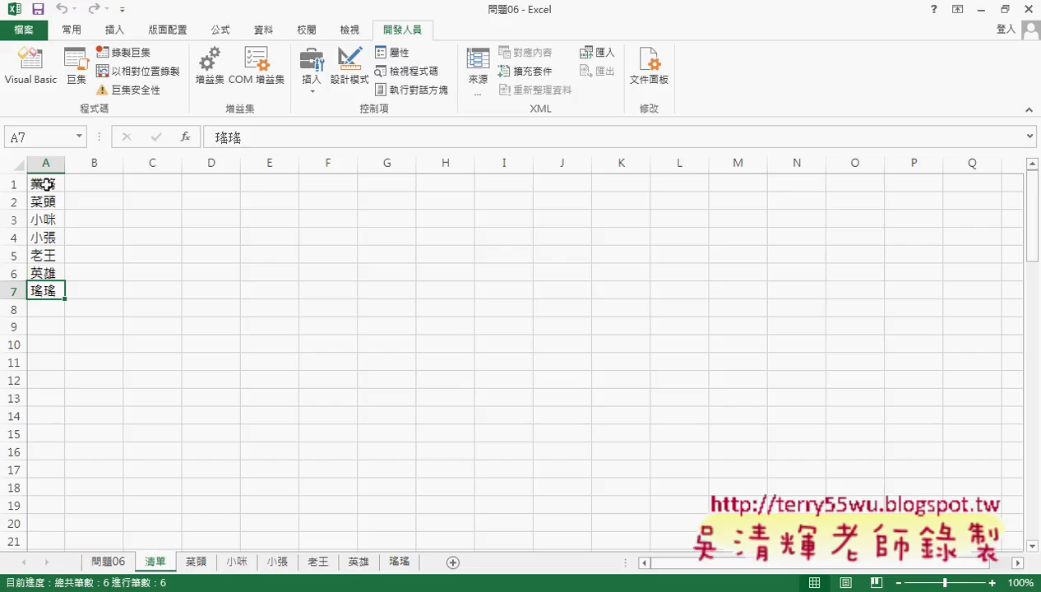
key(ctrl+Up)
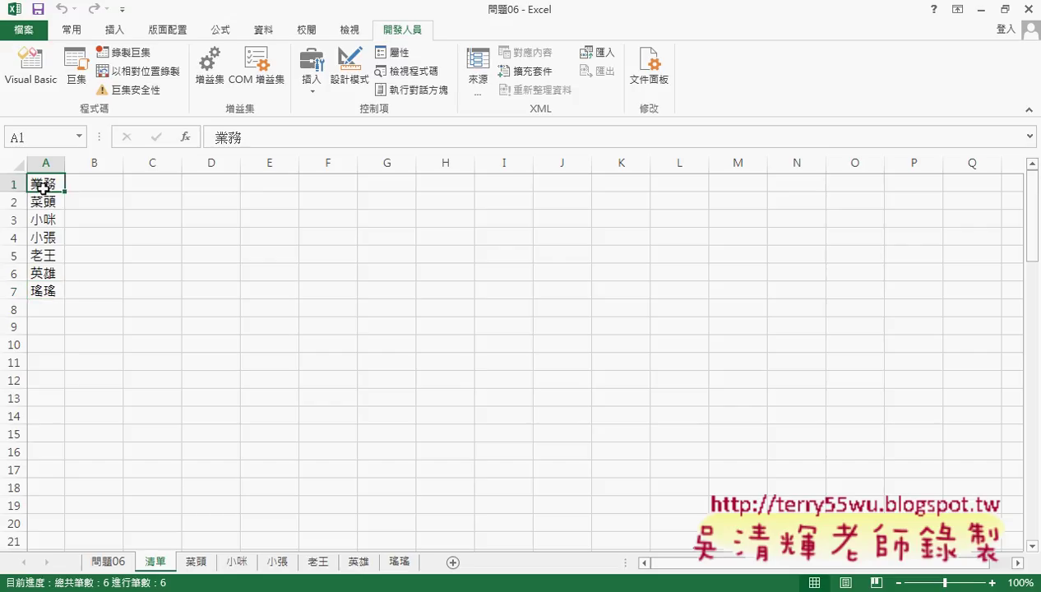
click(979, 10)
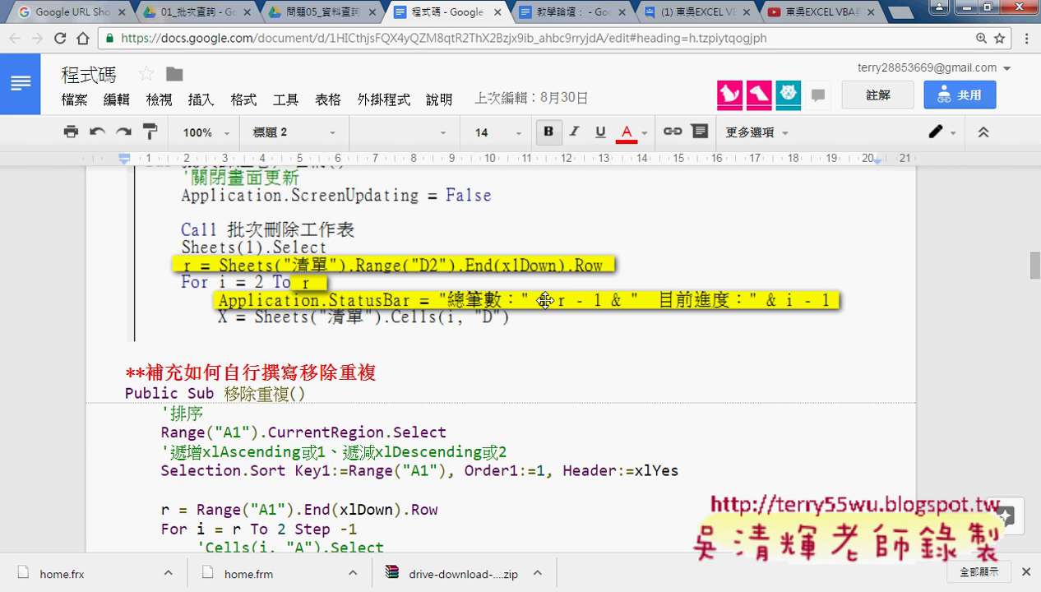
Step: Scroll to section 5 and highlight the r = Sheets(...).End(xlDown).Row line
scroll(559, 349, up, 5)
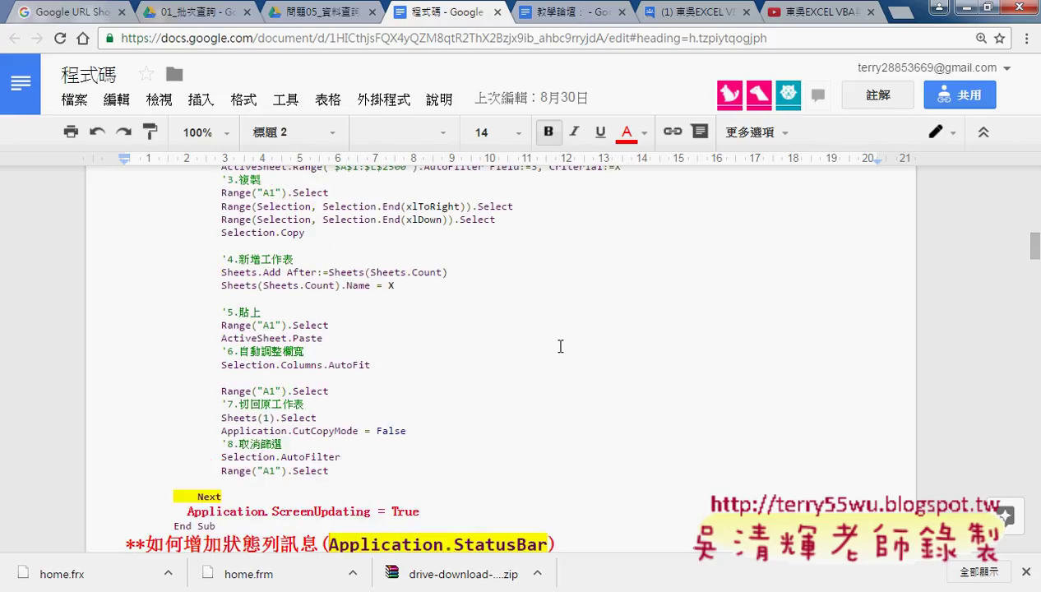
scroll(560, 346, up, 2)
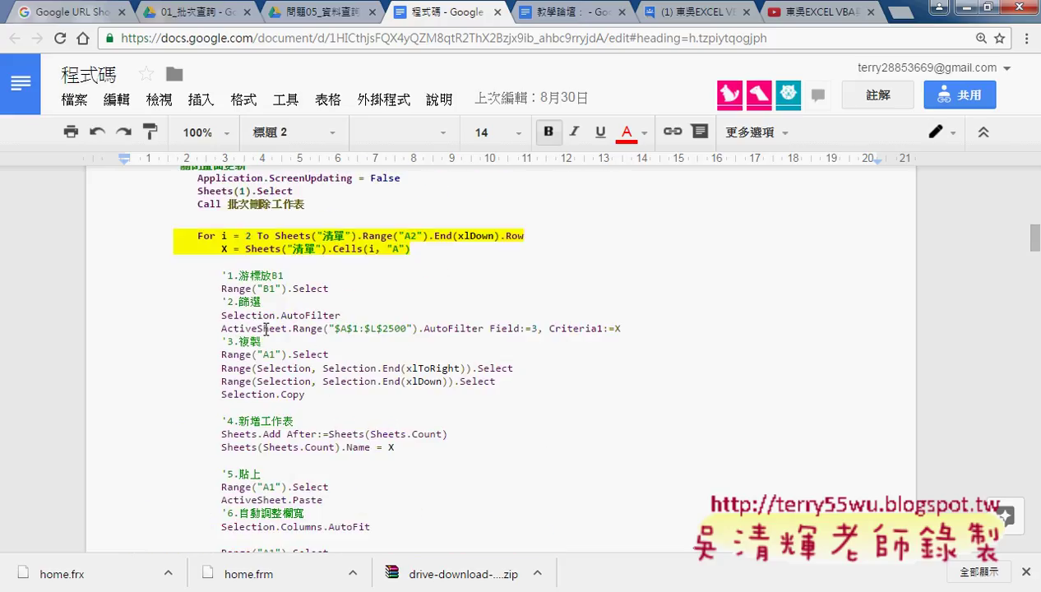
scroll(266, 329, up, 1)
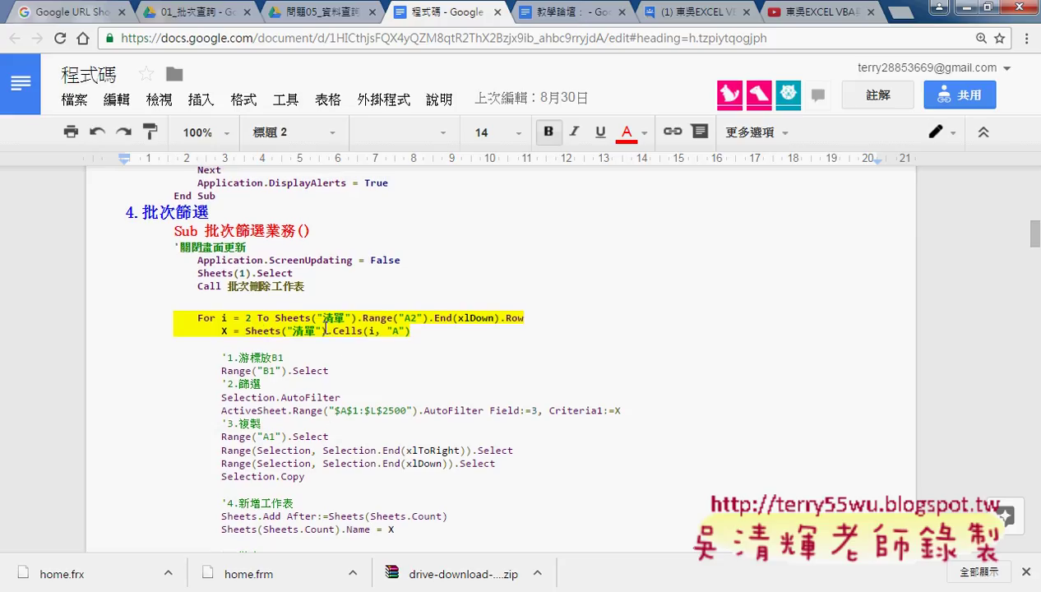
scroll(327, 330, up, 2)
scroll(326, 330, down, 2)
scroll(329, 330, down, 5)
scroll(337, 333, down, 3)
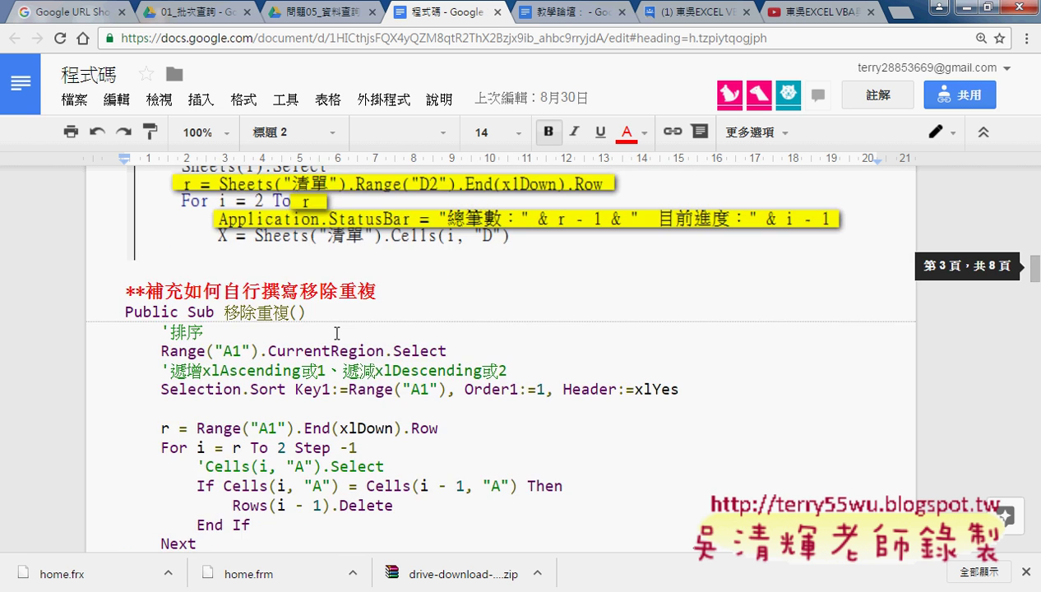
scroll(336, 333, down, 5)
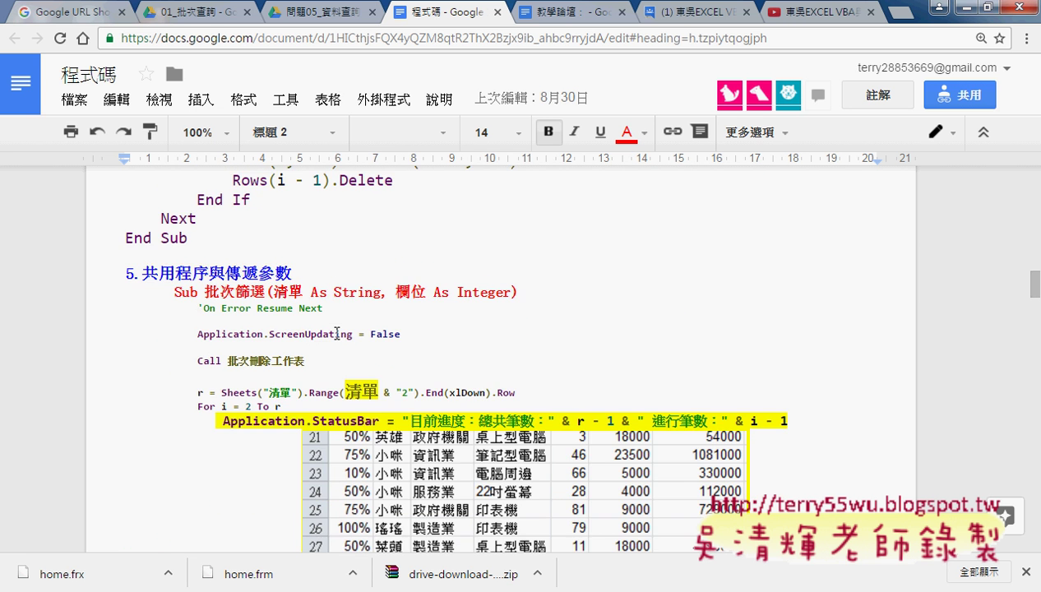
scroll(336, 333, down, 1)
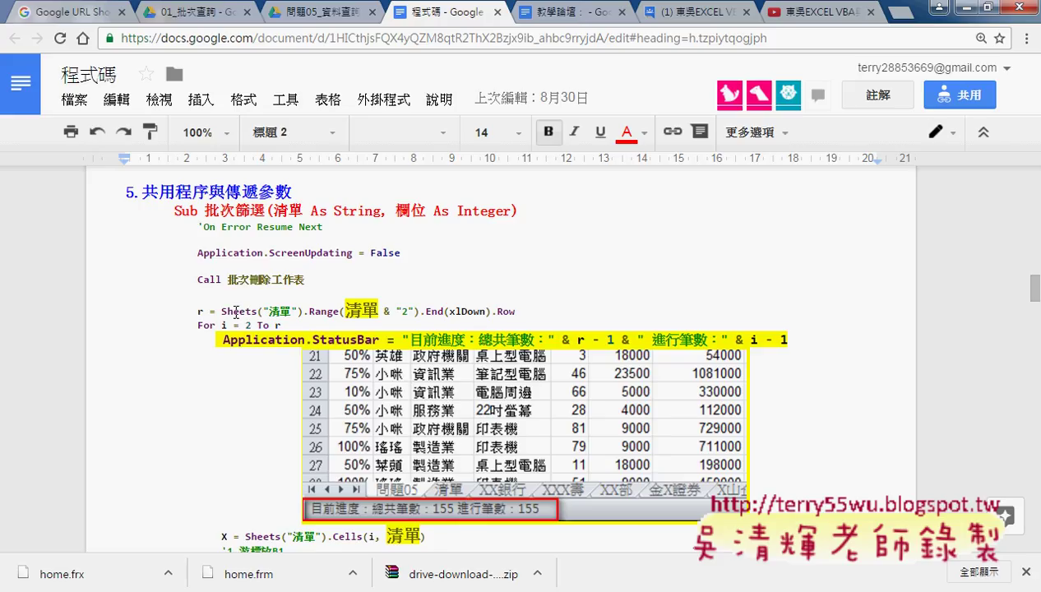
drag(196, 311, 530, 309)
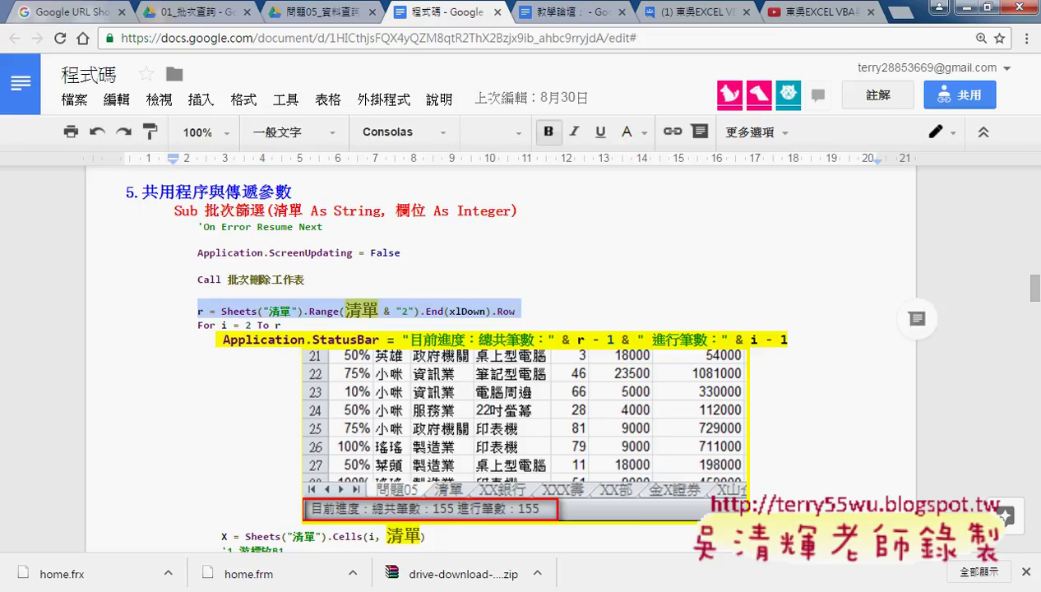
Step: In the VBA editor, start an indented r= line above the For loop
click(283, 590)
click(412, 526)
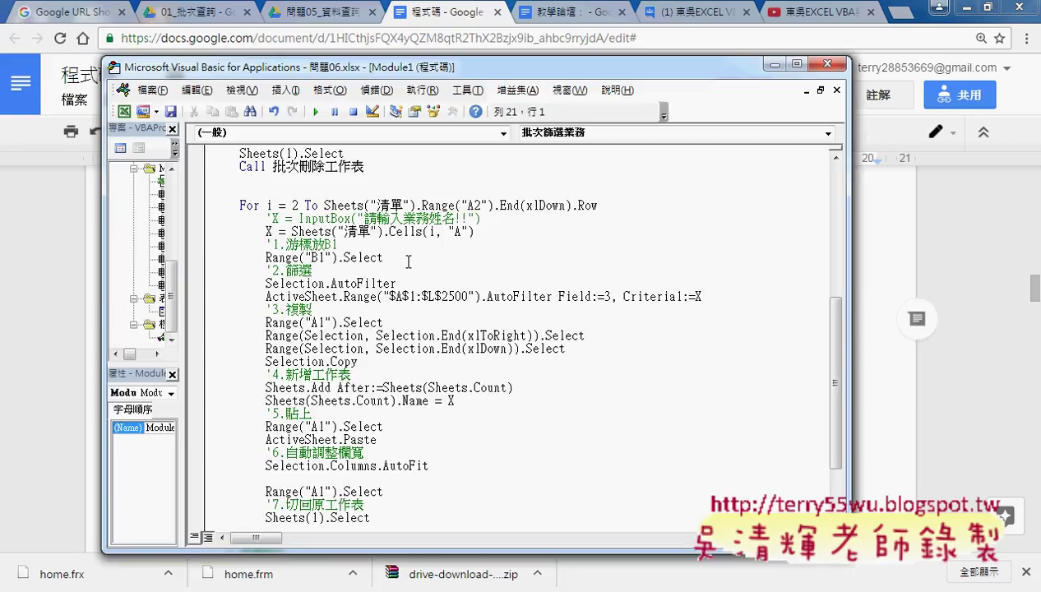
click(299, 193)
key(Tab)
text(r=)
click(316, 202)
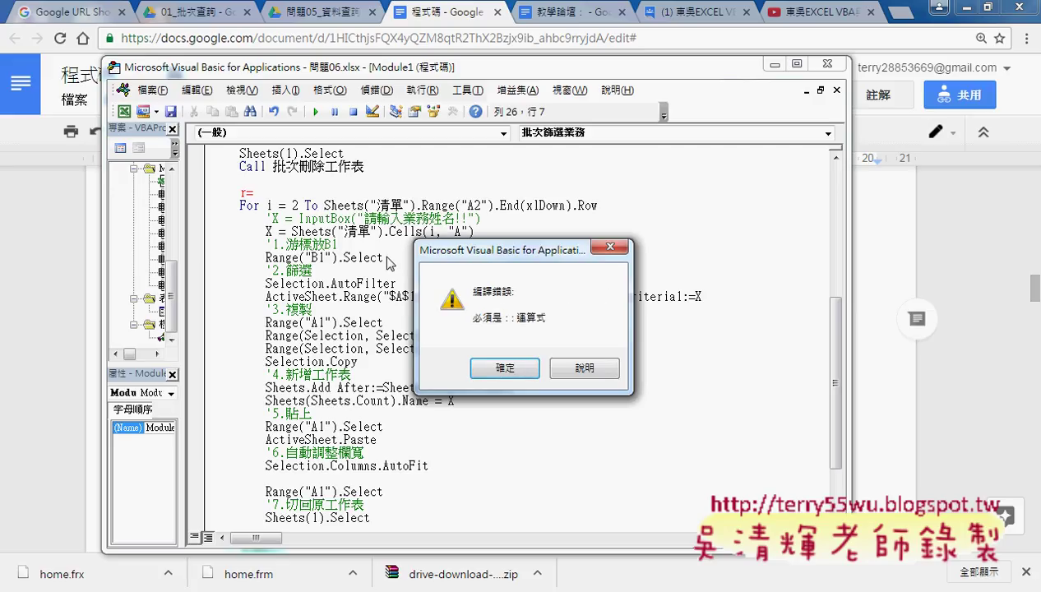
click(504, 368)
Step: Move the Sheets("清單") row-count expression after r= and make the loop For i = 2 To r
drag(324, 204, 626, 201)
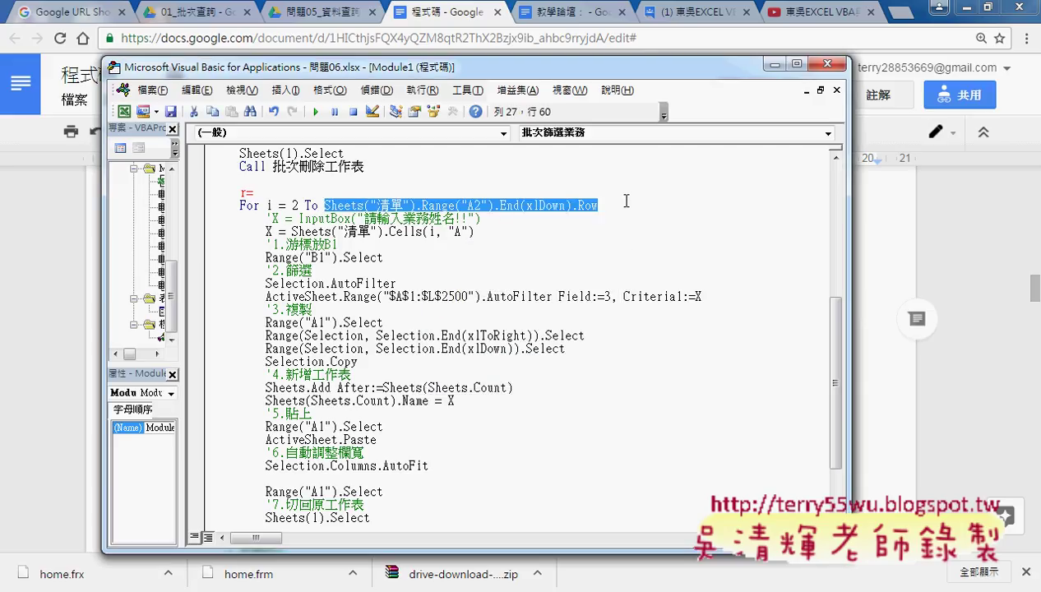
drag(353, 205, 306, 201)
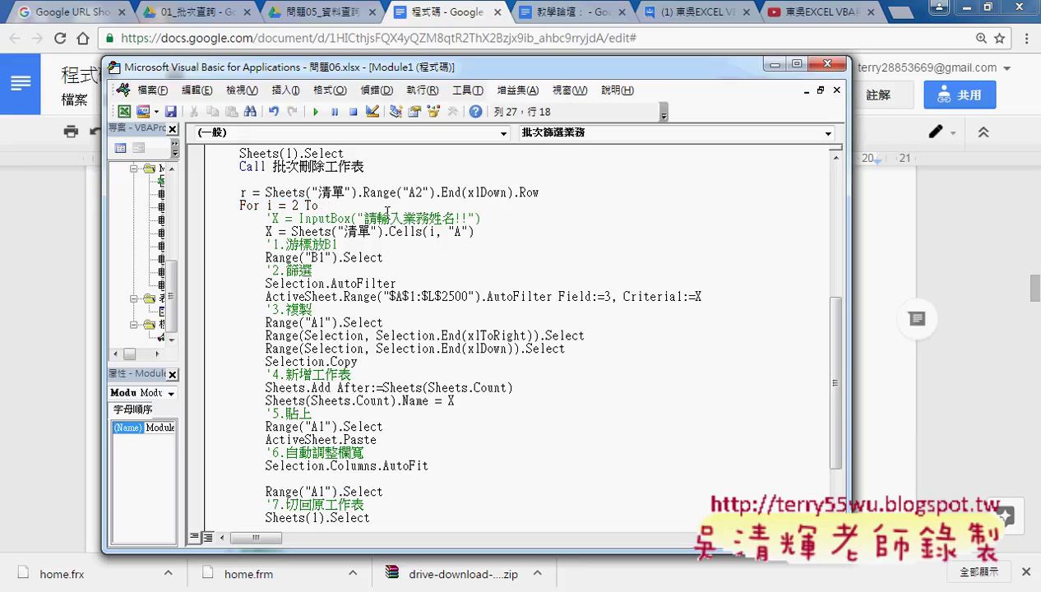
text(r)
click(416, 284)
drag(542, 192, 265, 192)
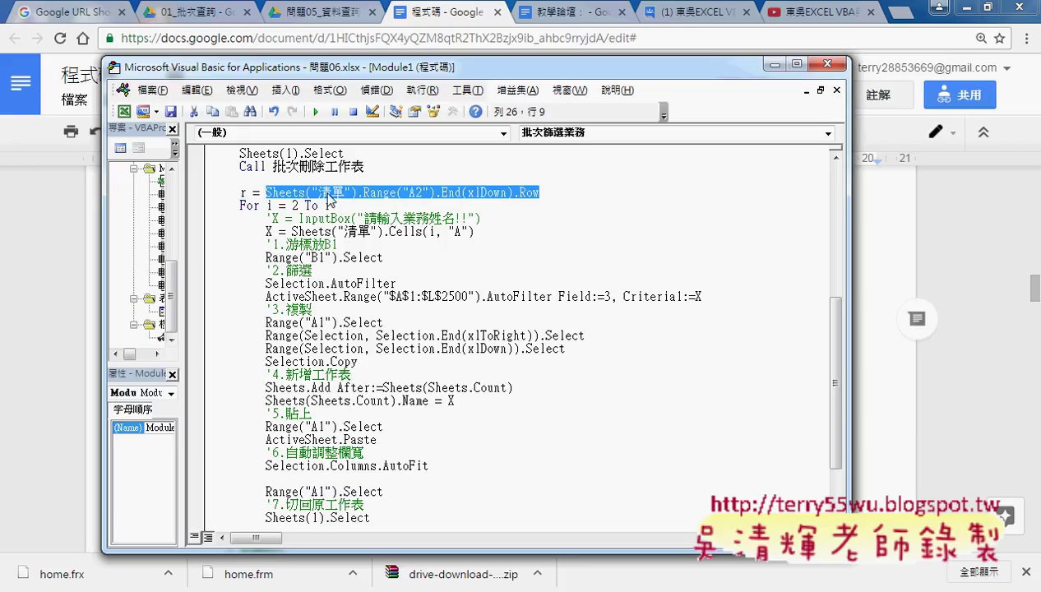
click(240, 192)
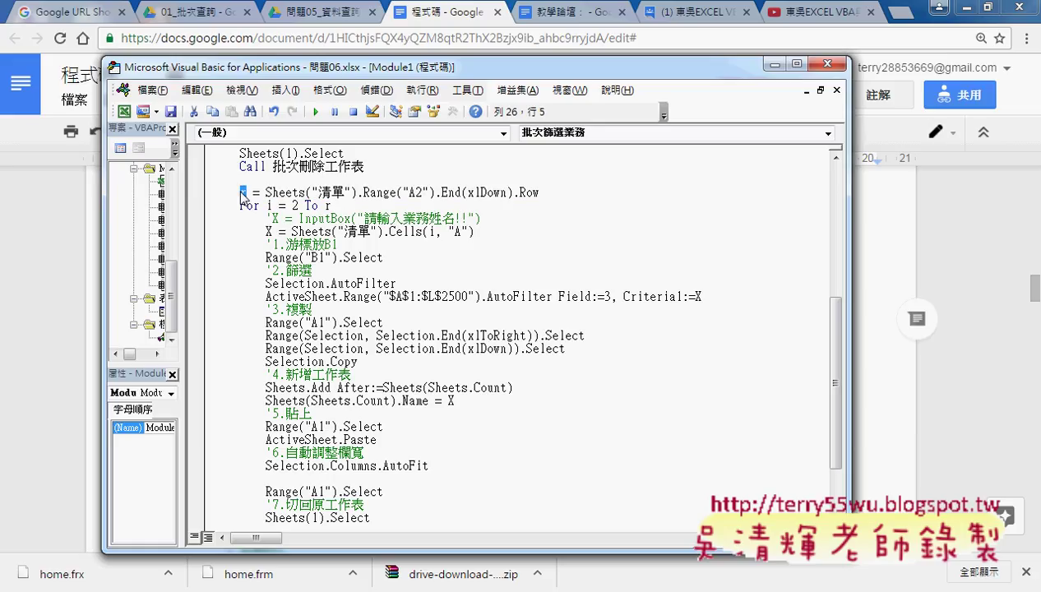
double_click(326, 205)
Step: Add a line after For i = 2 To r starting application.StatusBar, chosen from IntelliSense
click(356, 207)
key(Return)
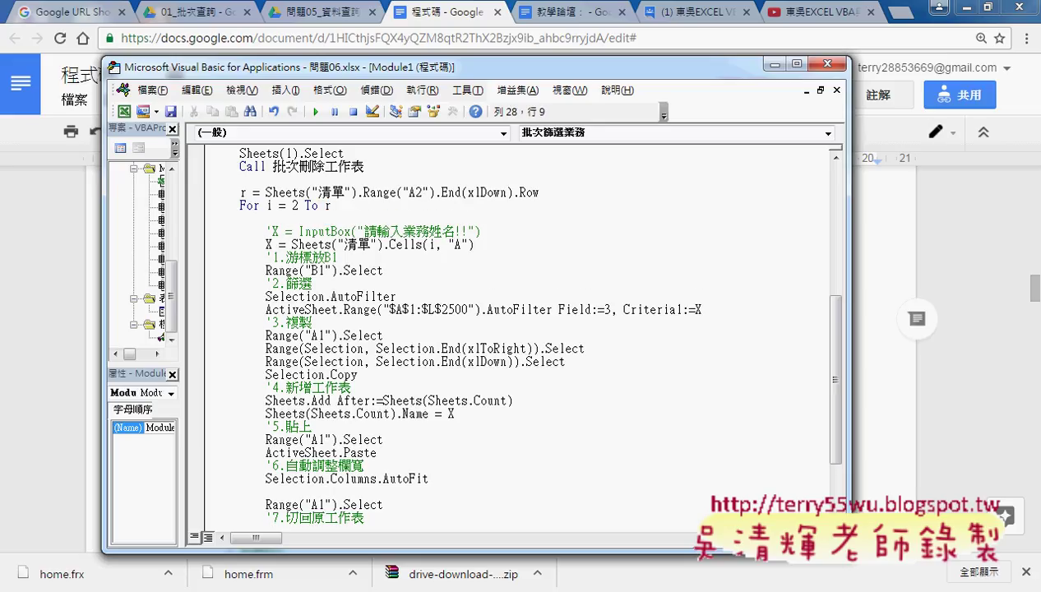
text(app)
text(licati)
text(on.s)
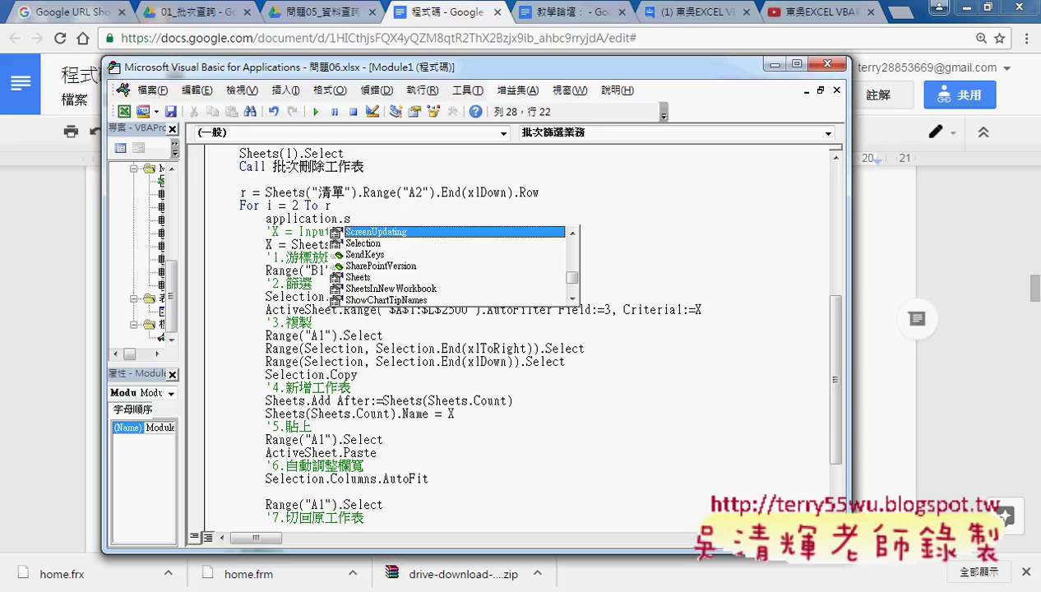
text(t)
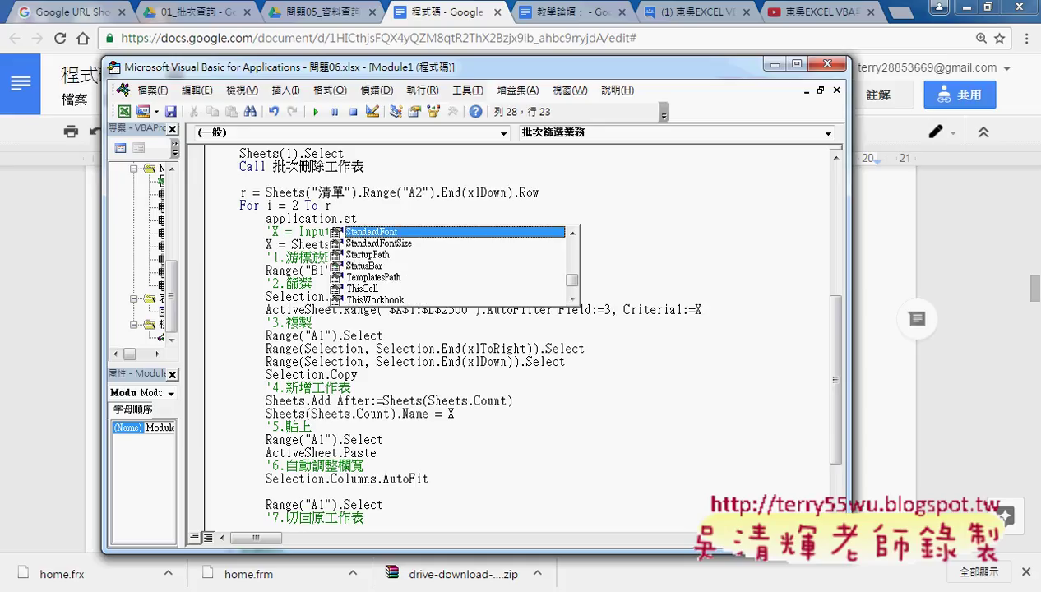
text(a)
key(BackSpace)
click(360, 266)
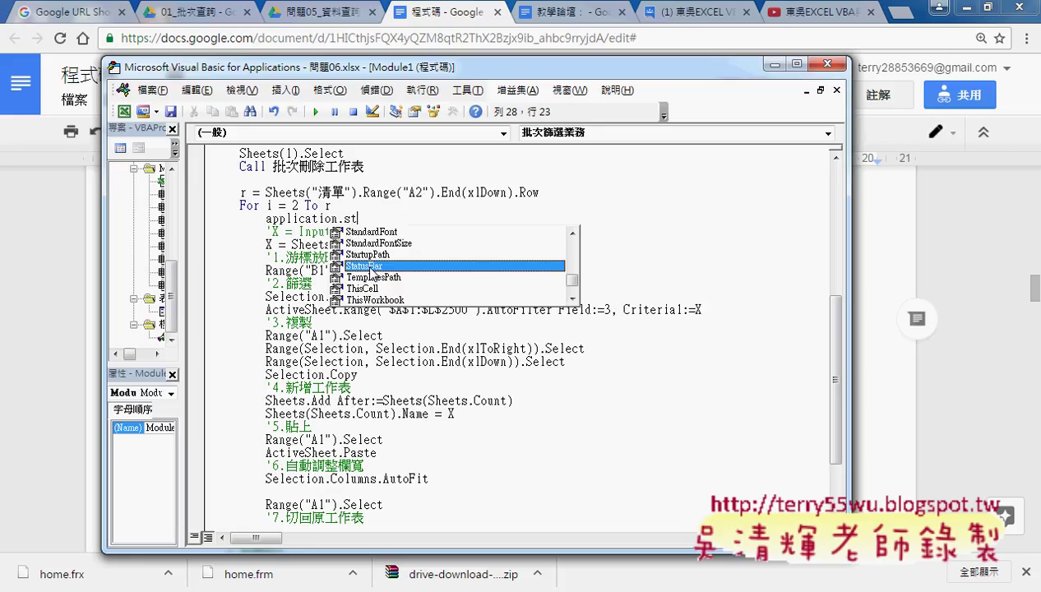
double_click(370, 266)
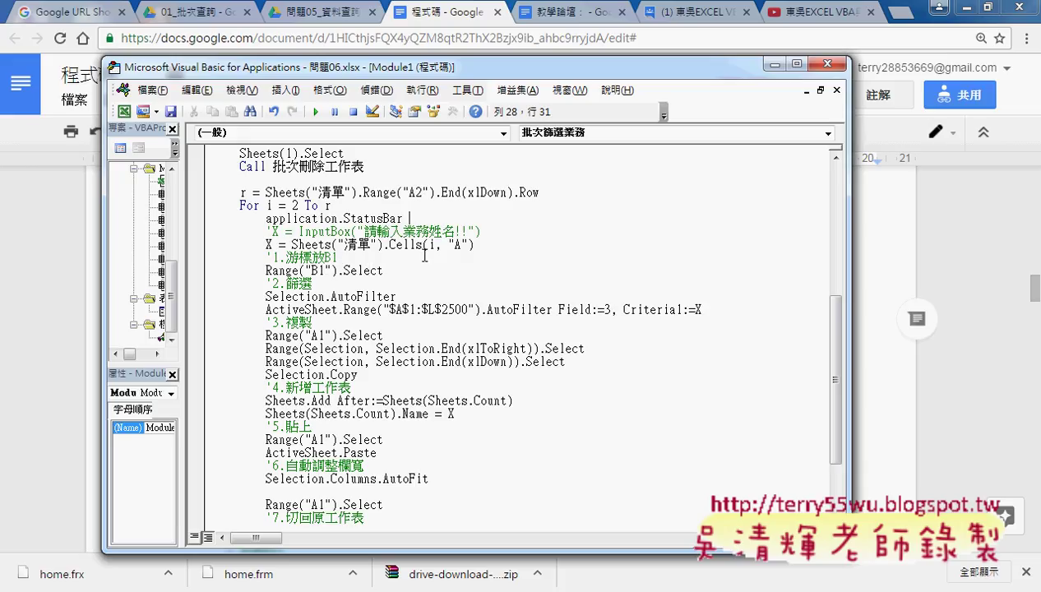
key(alt+Tab)
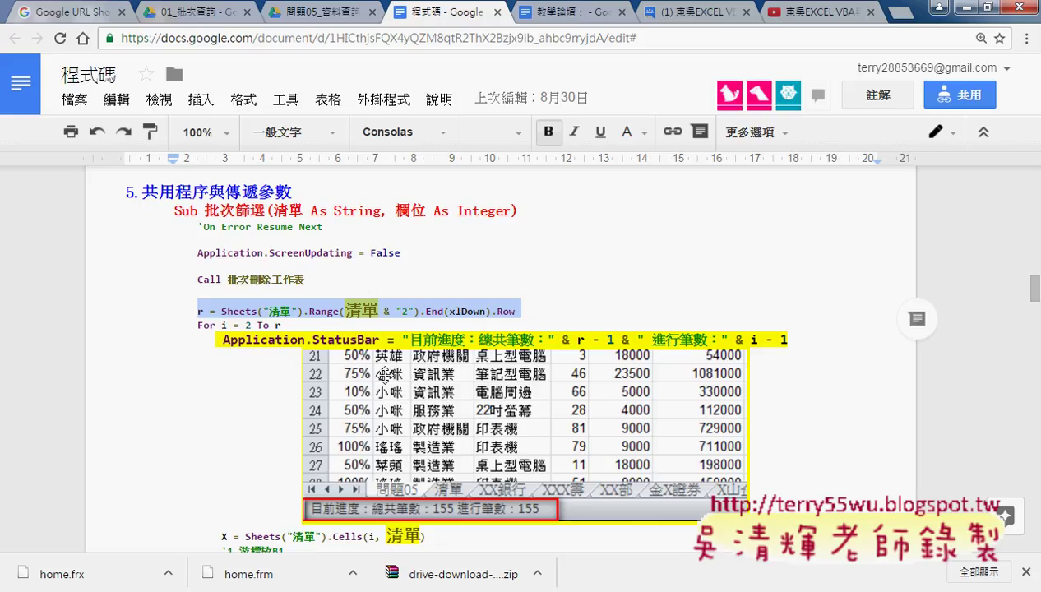
Step: Paste the status-bar message expression from the notes into the loop and remove the extra blank line
drag(382, 339, 799, 333)
key(ctrl+c)
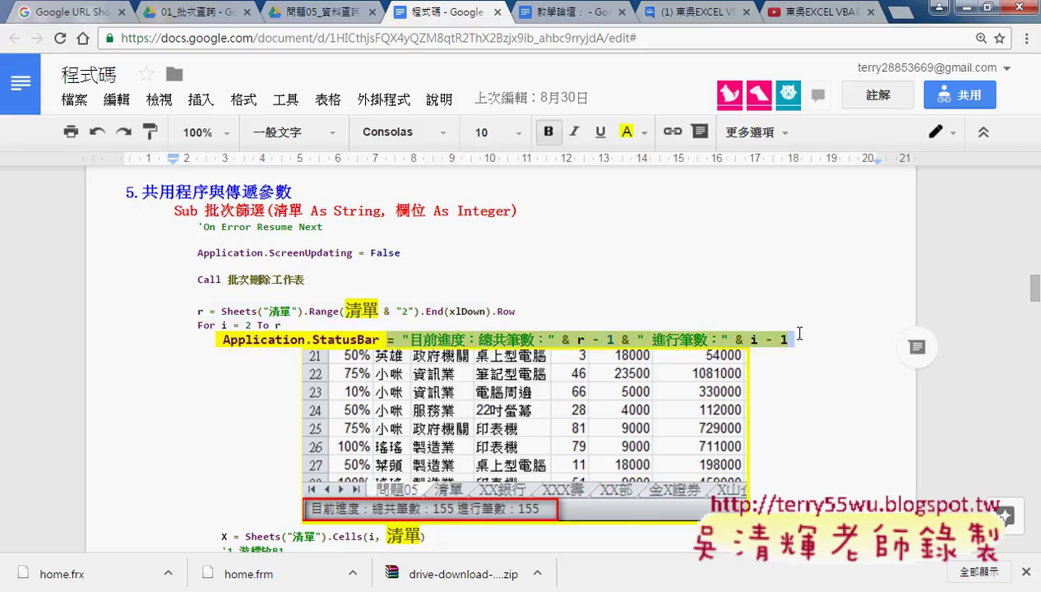
click(954, 8)
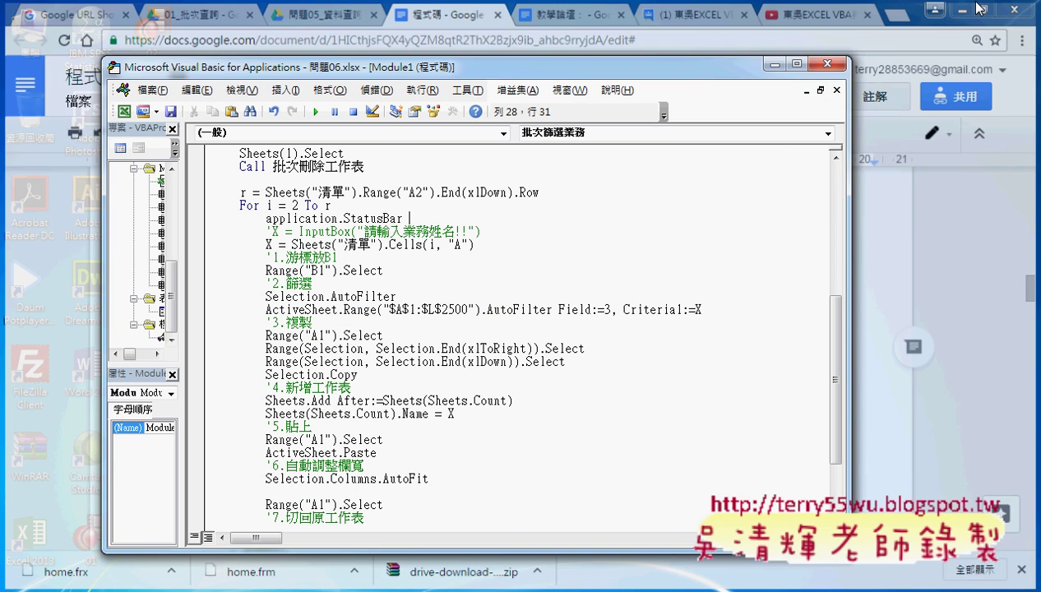
key(ctrl+v)
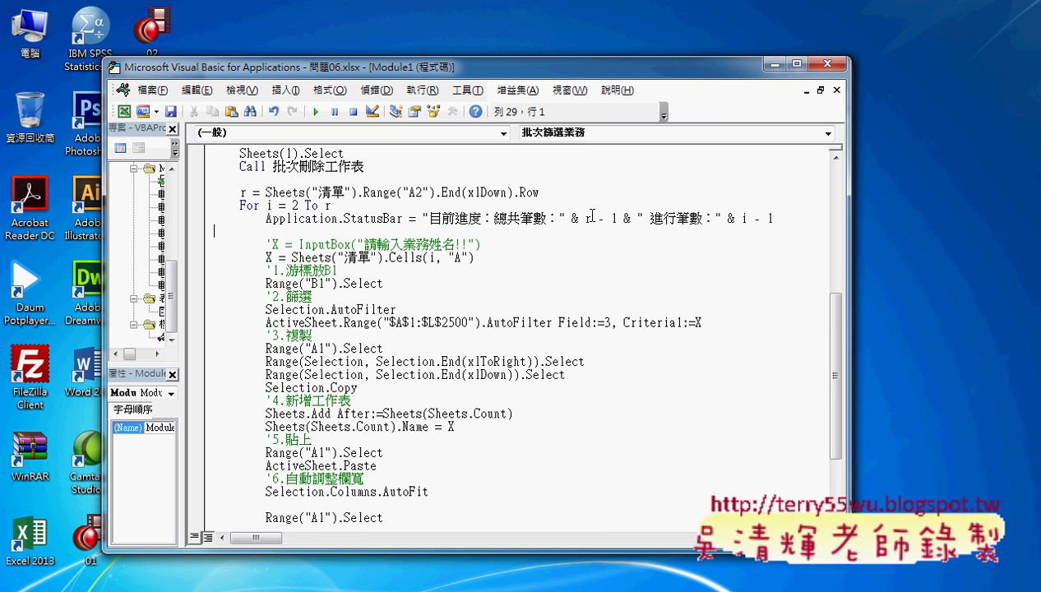
key(BackSpace)
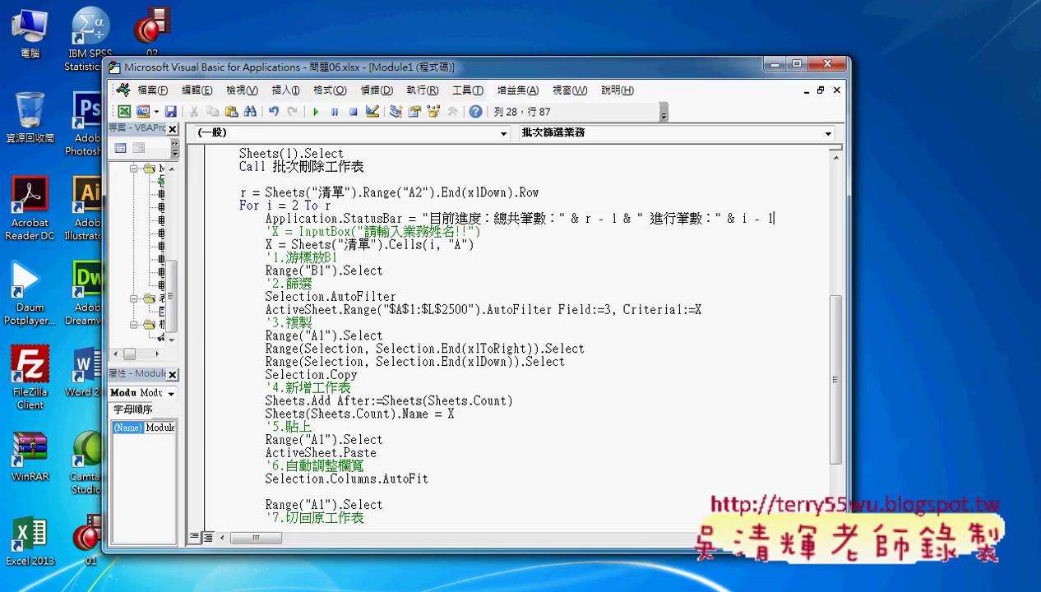
Step: Highlight r - 1, the space before 進行筆數, i - 1, and the loop variable i
double_click(586, 218)
drag(586, 219, 601, 226)
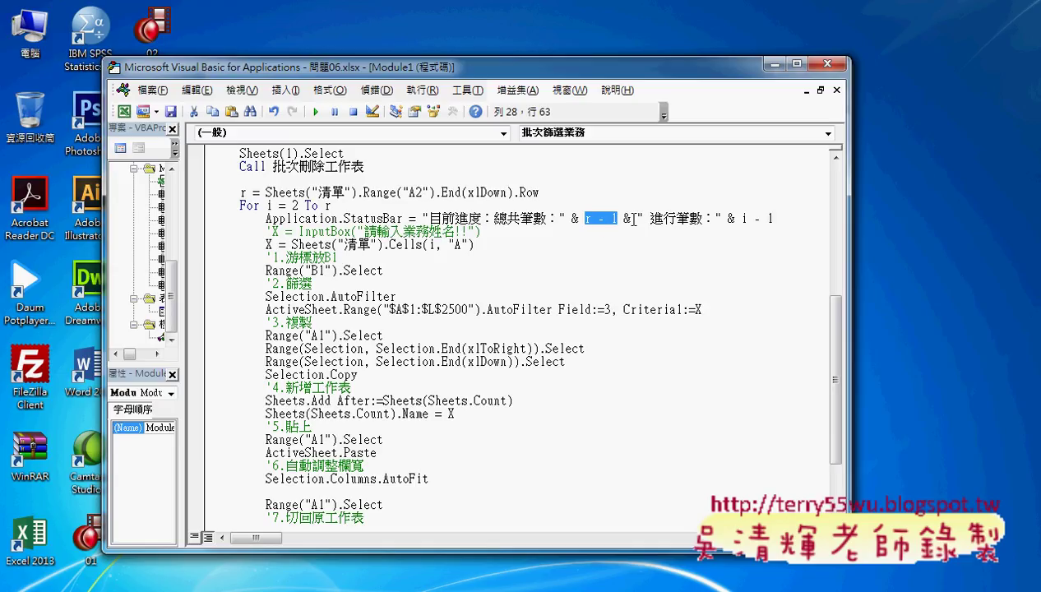
drag(650, 219, 643, 218)
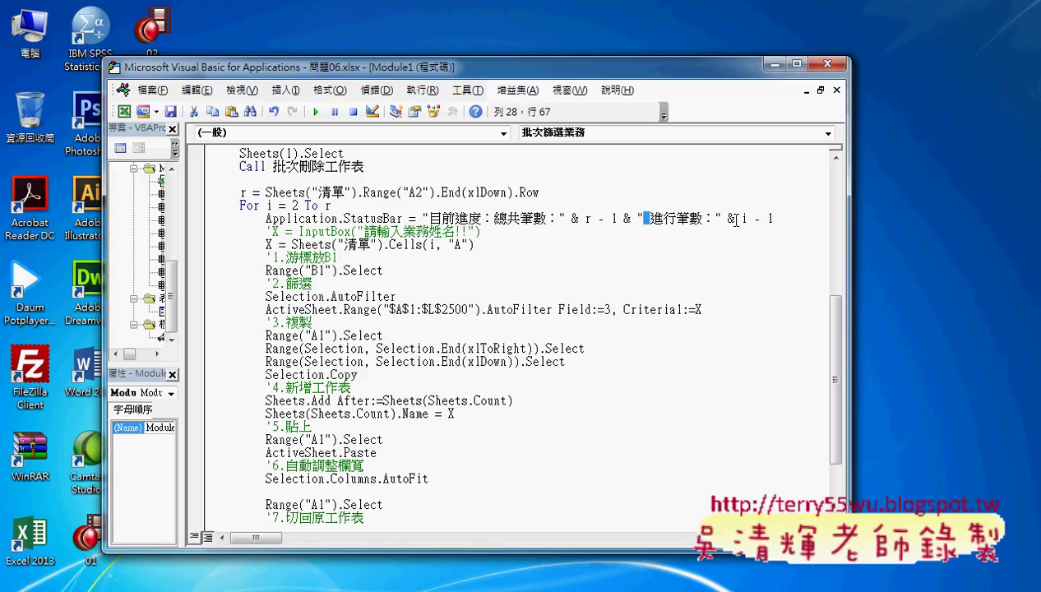
drag(741, 218, 745, 218)
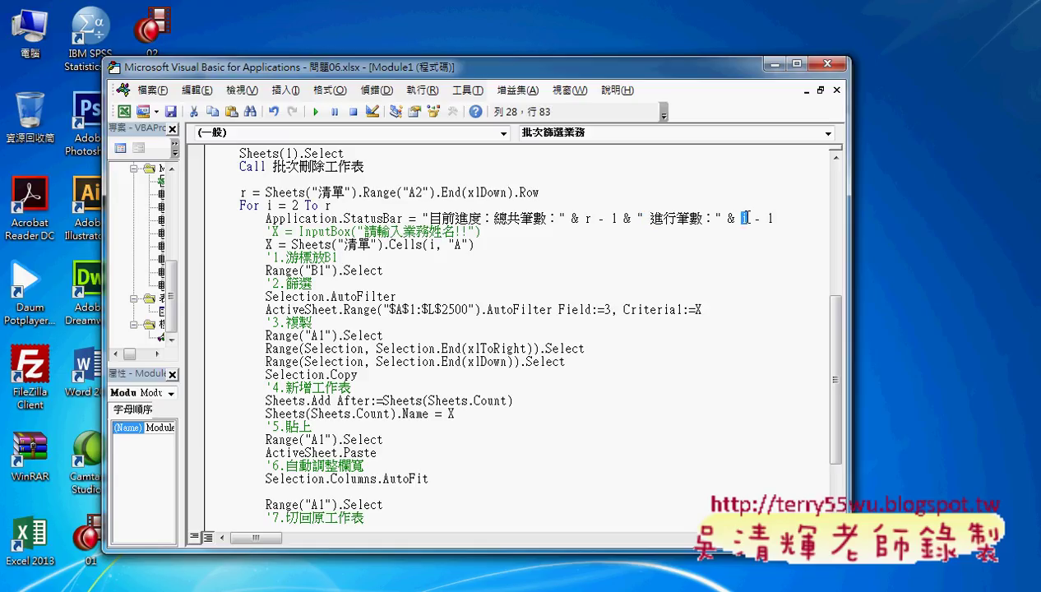
click(272, 206)
drag(272, 205, 265, 205)
Step: Bring up the 問題06 workbook and its 問題06 sheet
mouse_move(280, 587)
click(329, 494)
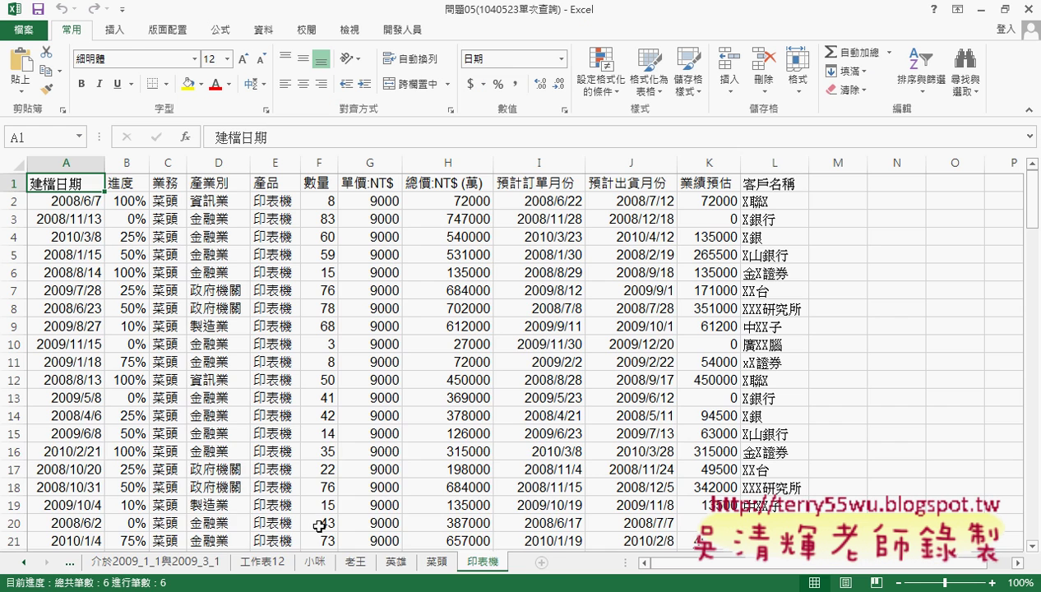
click(165, 493)
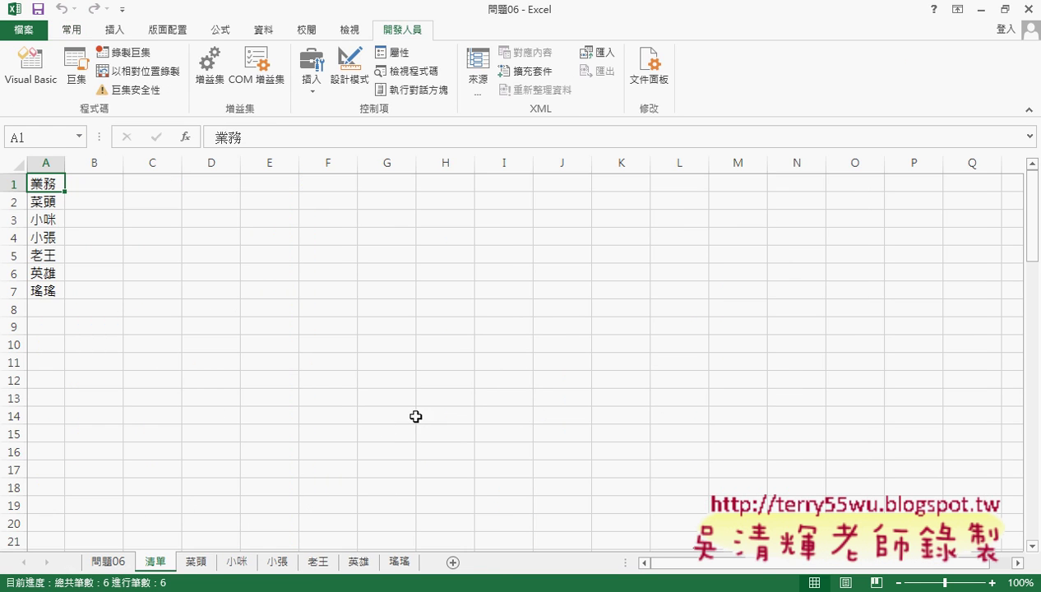
click(109, 561)
Step: Delete the salesperson sheets with 批次刪除工作表, then run 批次篩選業務
click(906, 243)
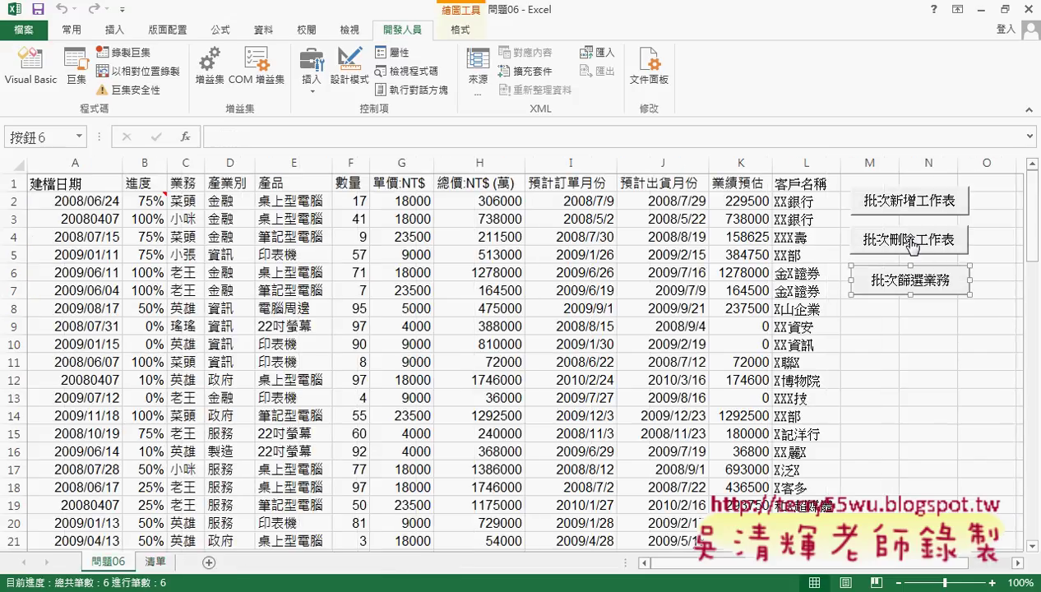
click(928, 326)
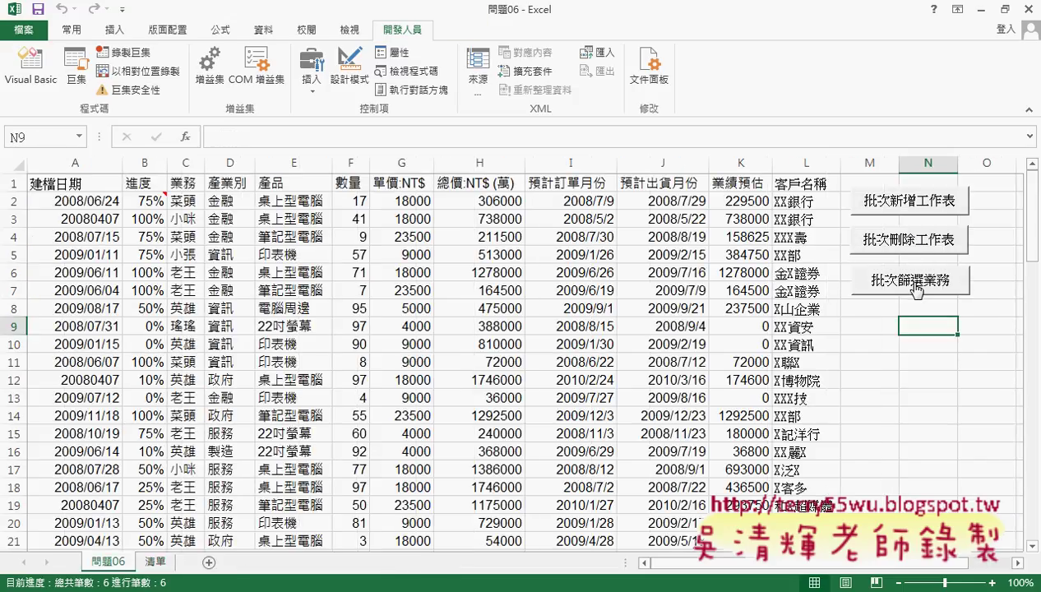
click(914, 284)
click(912, 284)
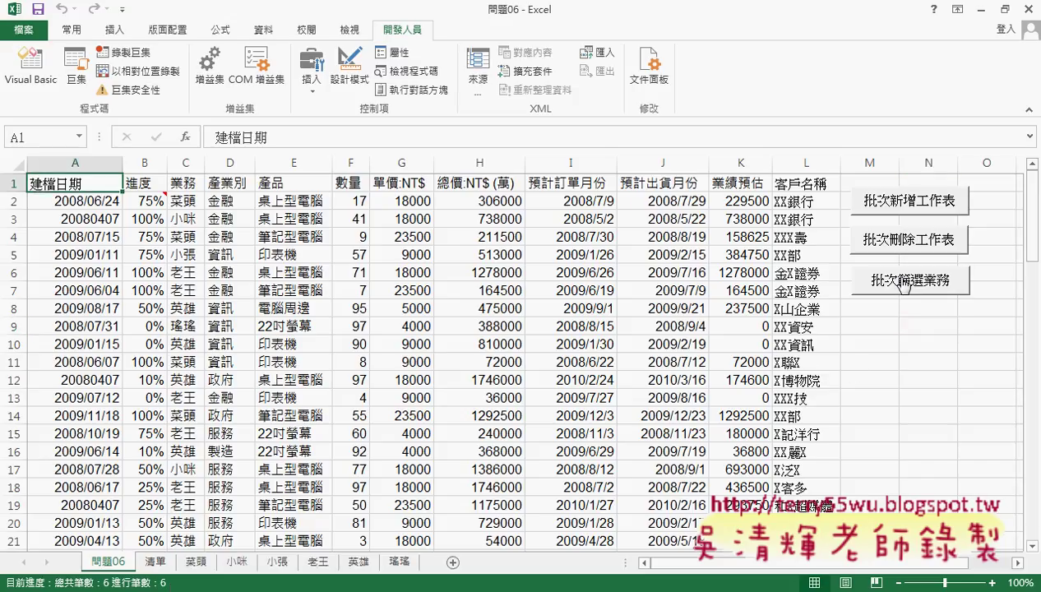
click(905, 284)
Step: Open the 批次篩選業務 macro code through Assign Macro > Edit
right_click(870, 290)
click(903, 422)
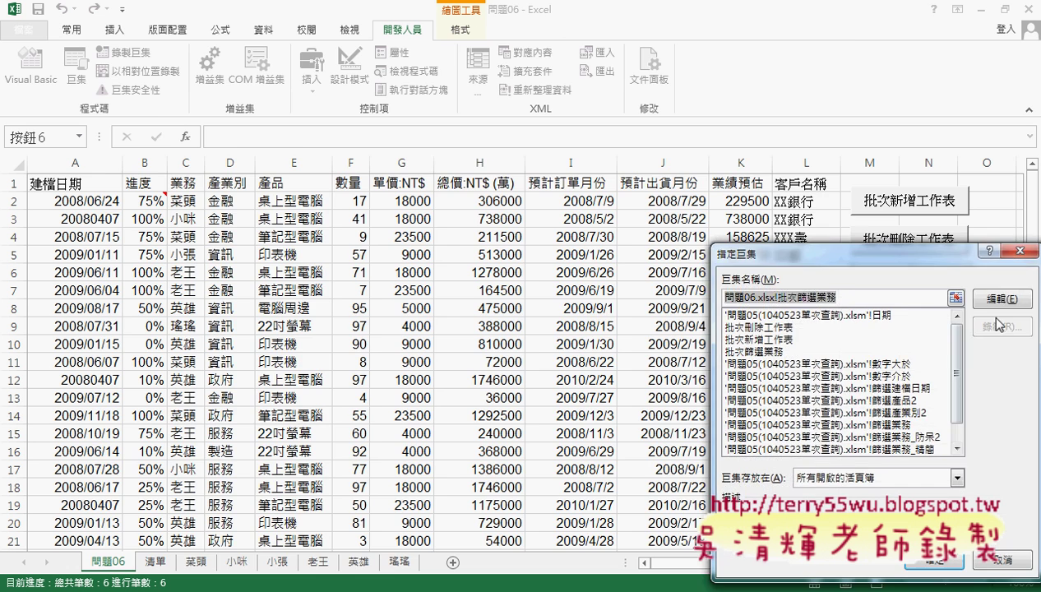
click(937, 300)
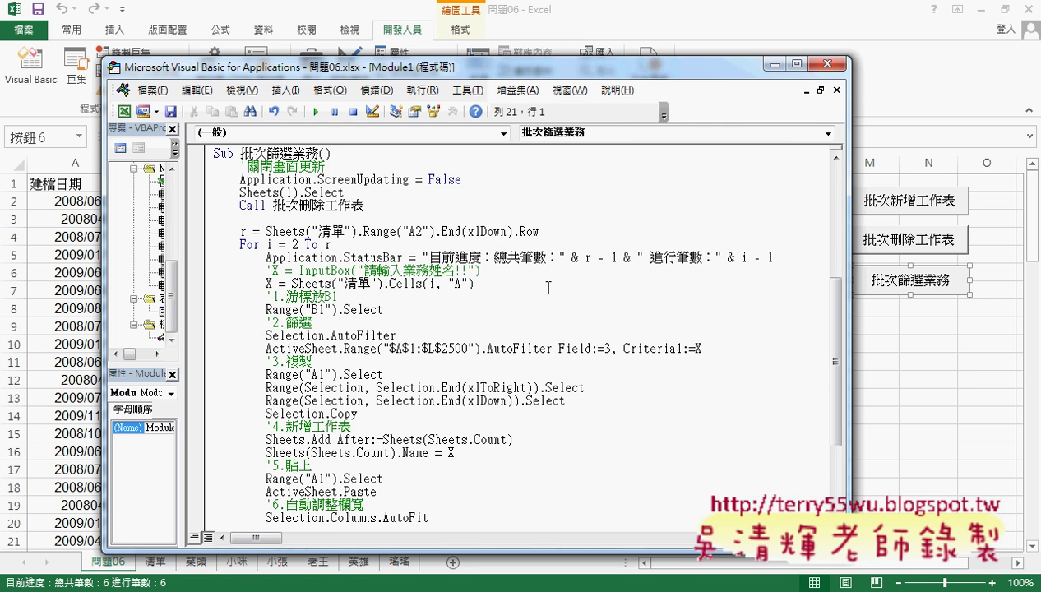
scroll(542, 285, down, 1)
Step: Add an application.Wait line after the progress line and look up its help page
click(774, 217)
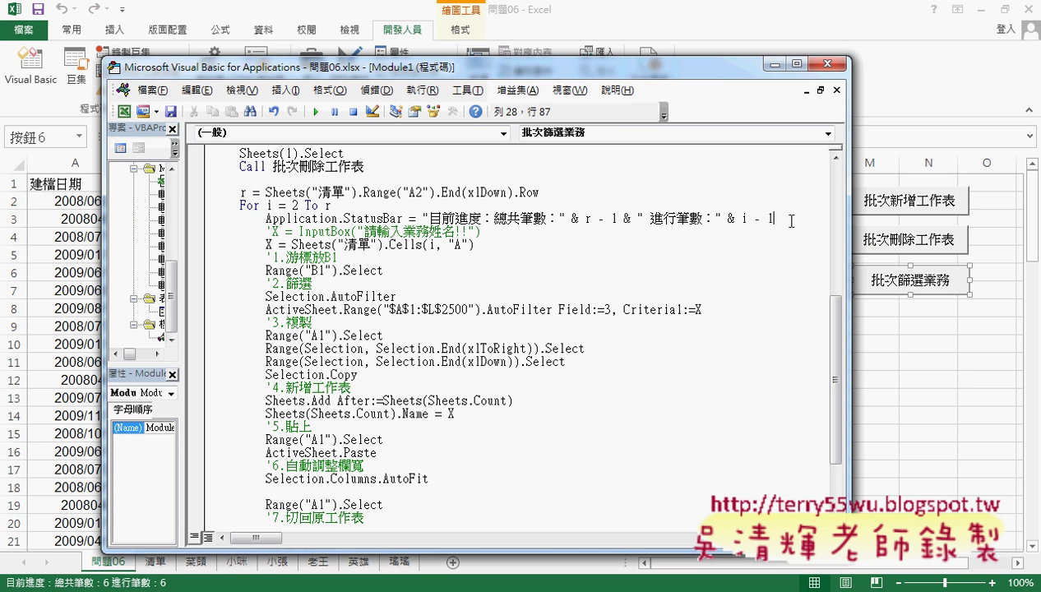
key(Return)
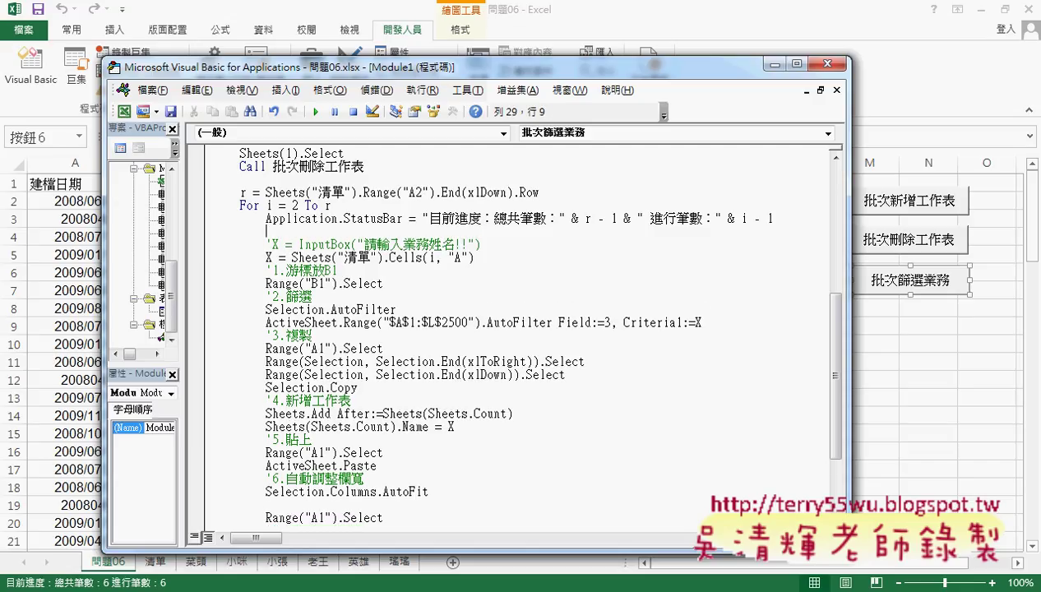
text(a)
text(pplic)
text(ation.)
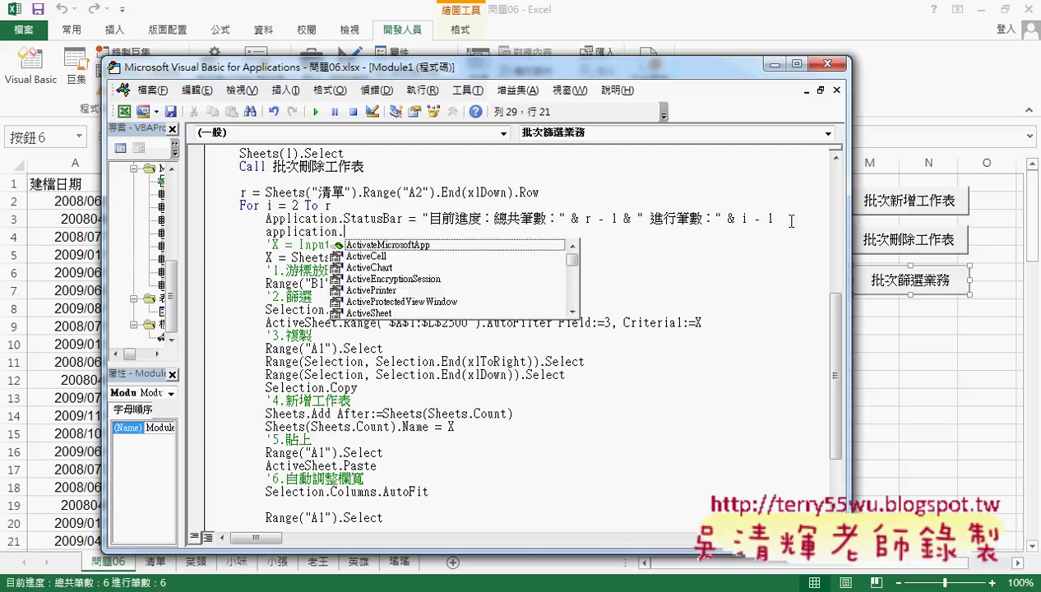
text(w)
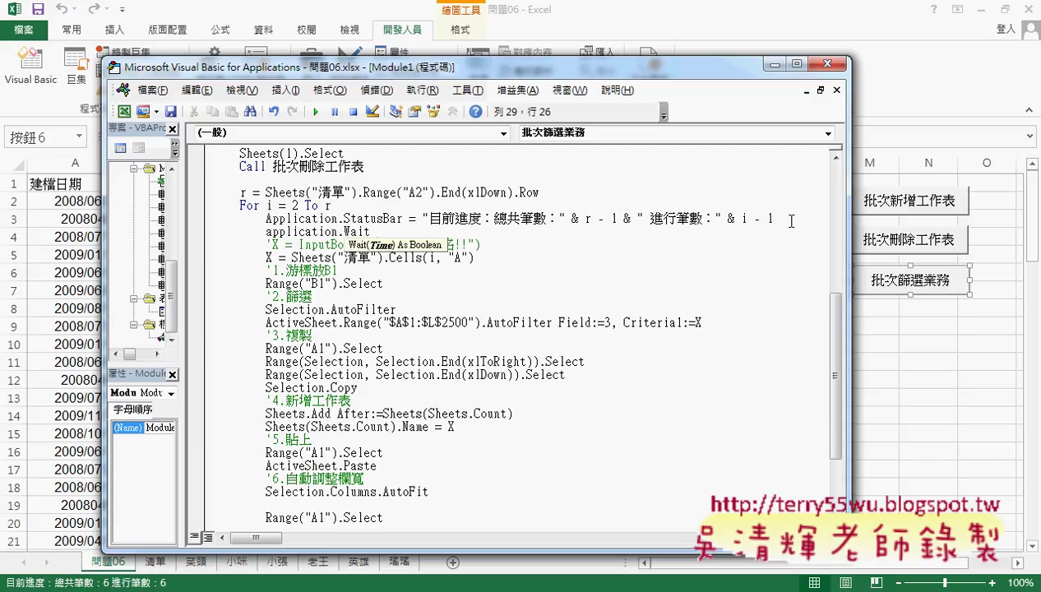
key(Left)
key(Left)
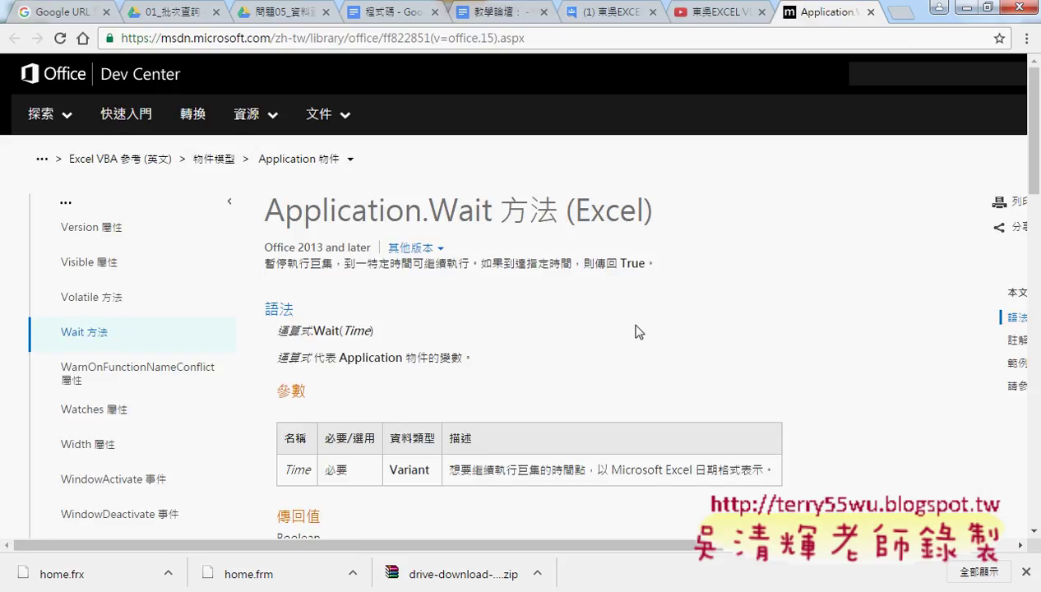
Step: Scroll to the Application.Wait examples and copy the 10-second pause code
scroll(639, 331, down, 2)
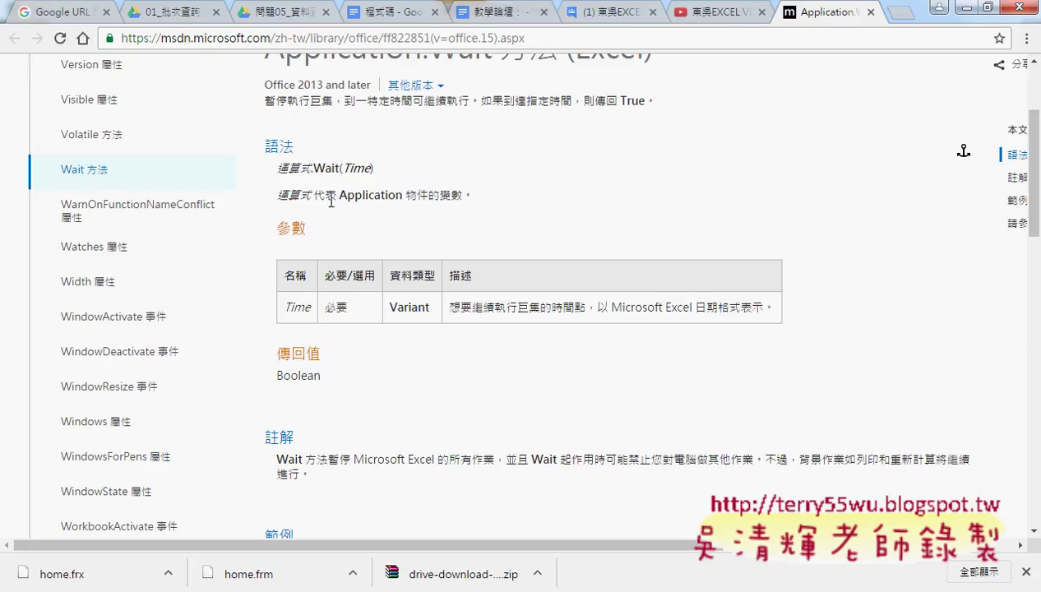
drag(343, 167, 367, 167)
scroll(427, 221, down, 2)
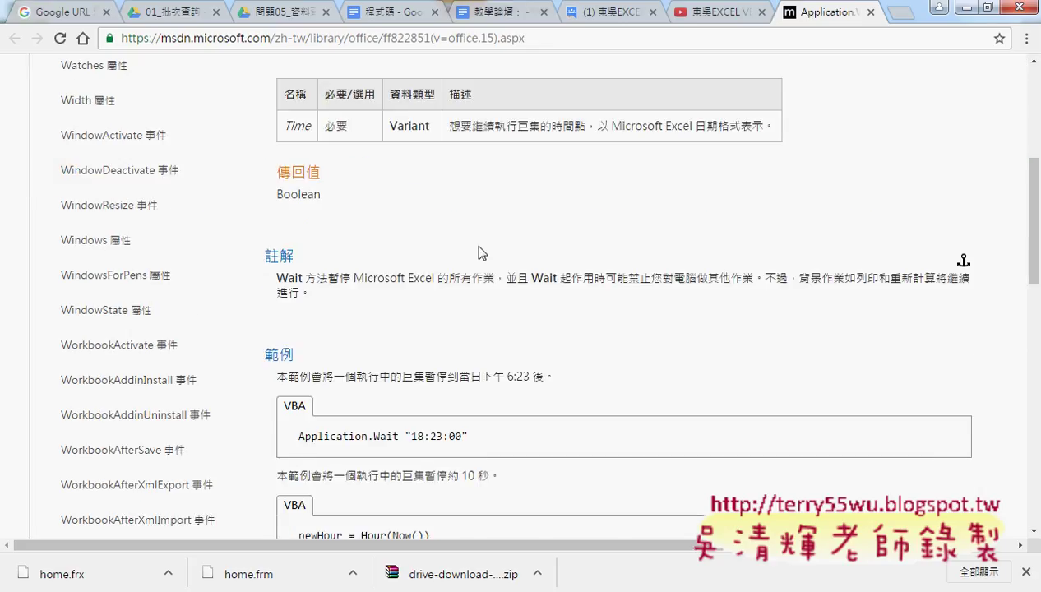
scroll(478, 246, down, 2)
scroll(532, 293, down, 1)
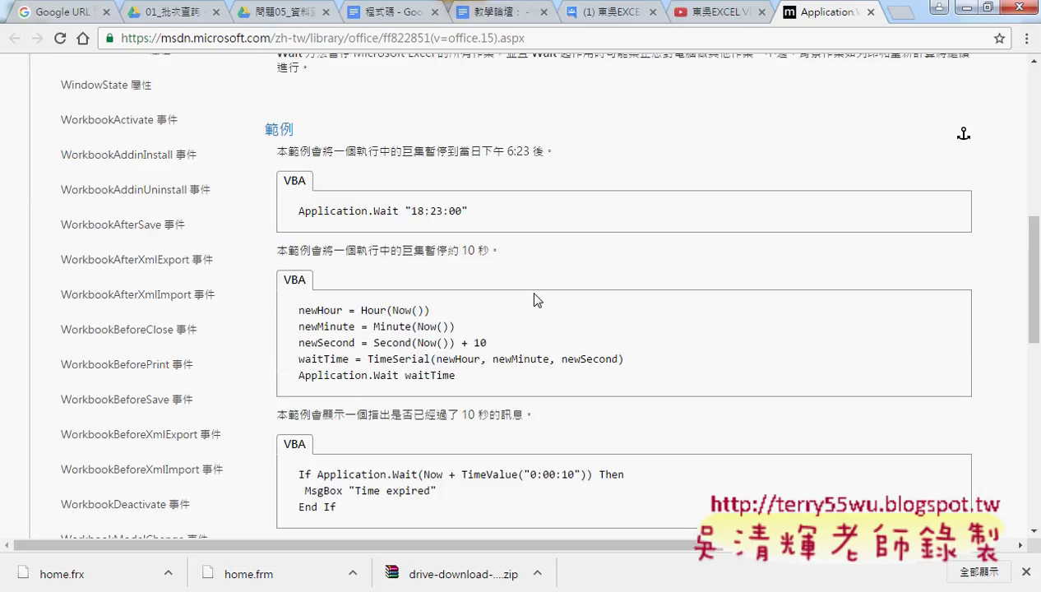
scroll(534, 299, down, 1)
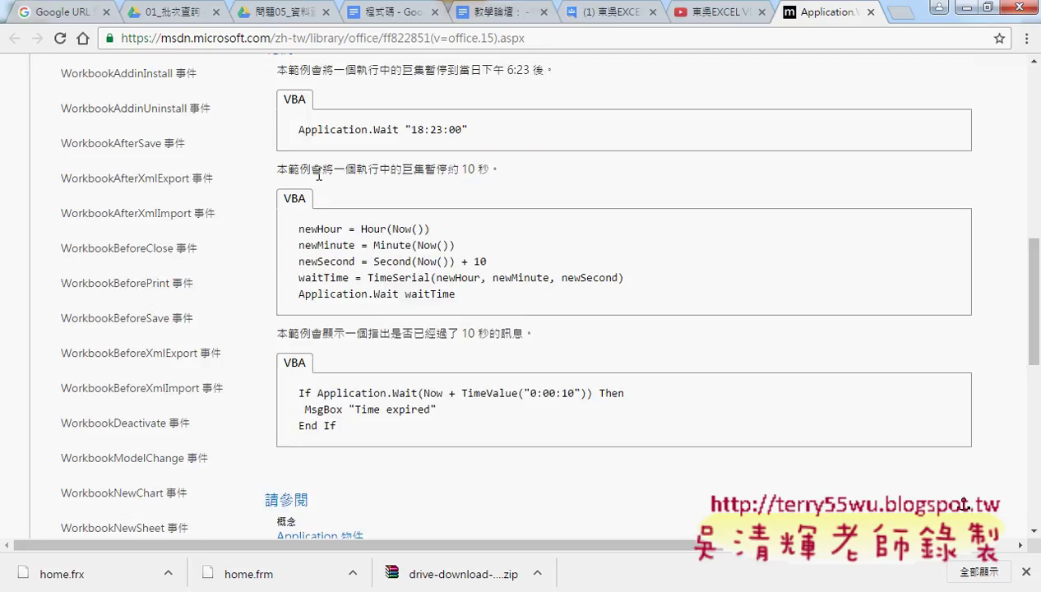
drag(283, 171, 507, 174)
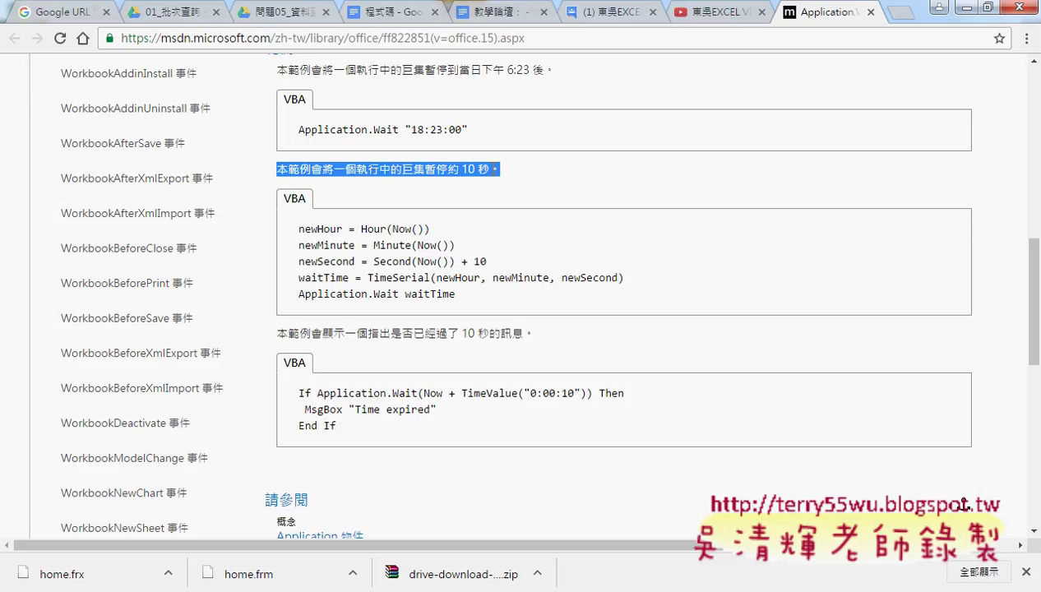
scroll(533, 197, down, 1)
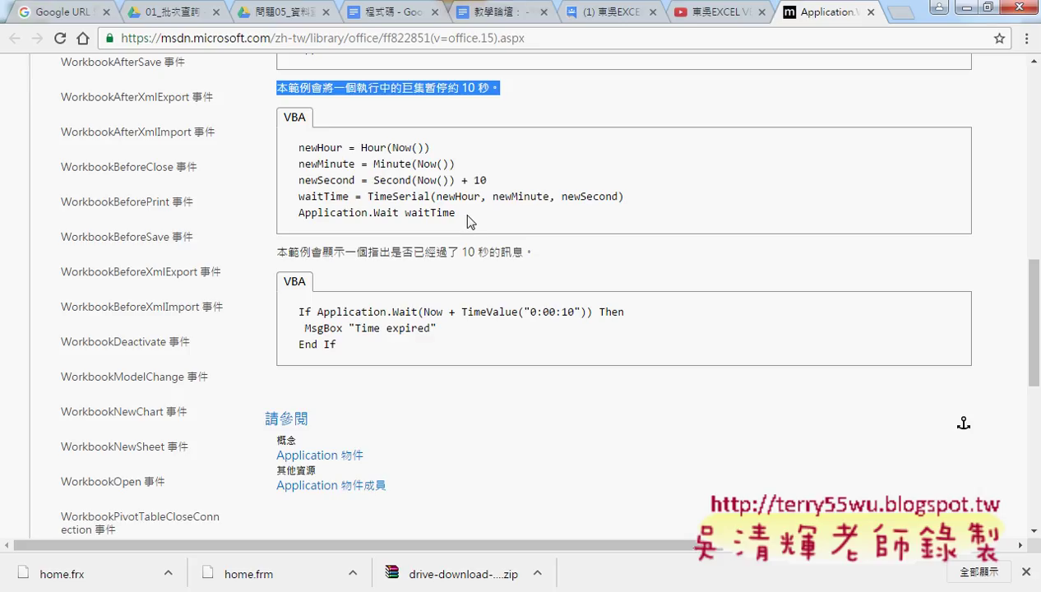
drag(459, 216, 280, 153)
key(ctrl+c)
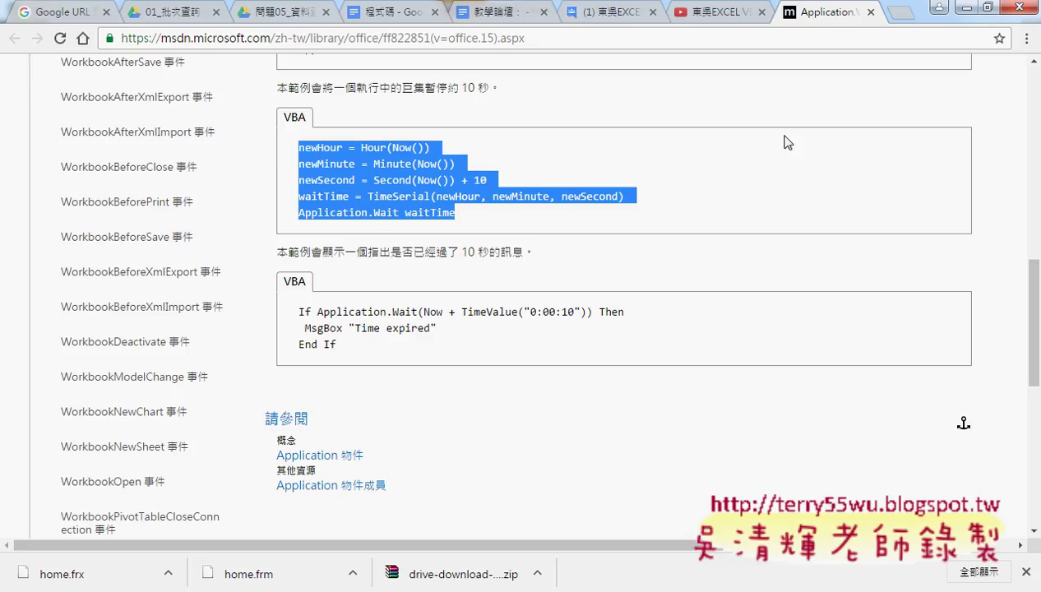
Step: Paste the Wait example code after the progress line and indent it to match
click(952, 9)
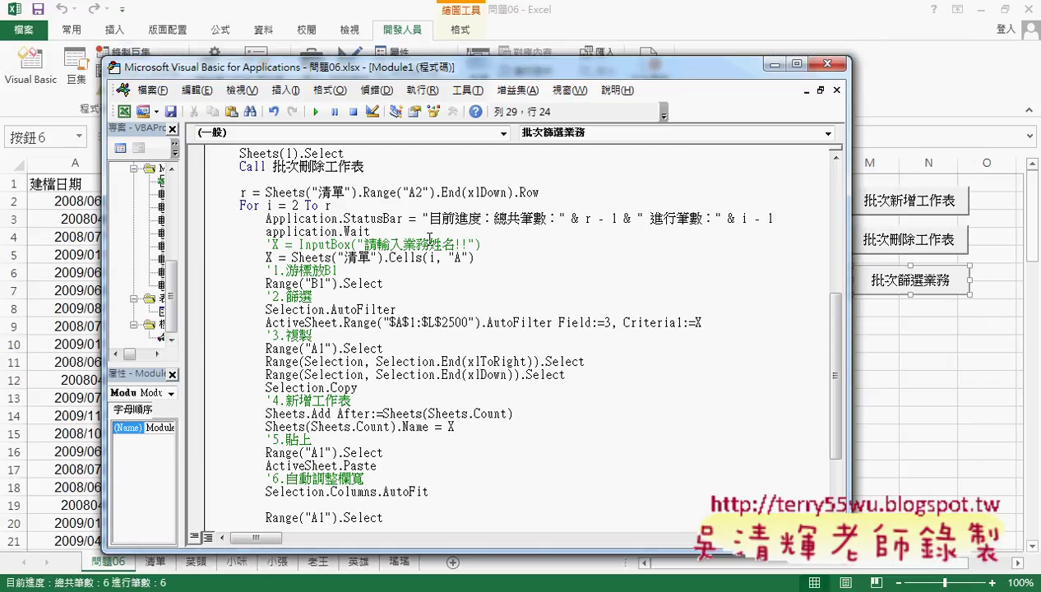
click(778, 218)
key(Return)
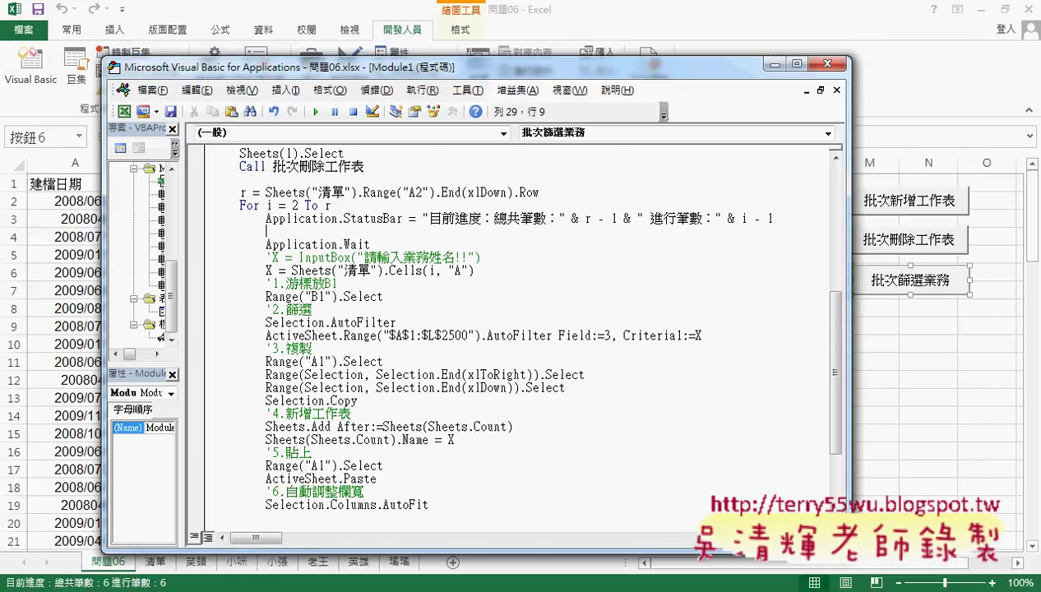
key(ctrl+v)
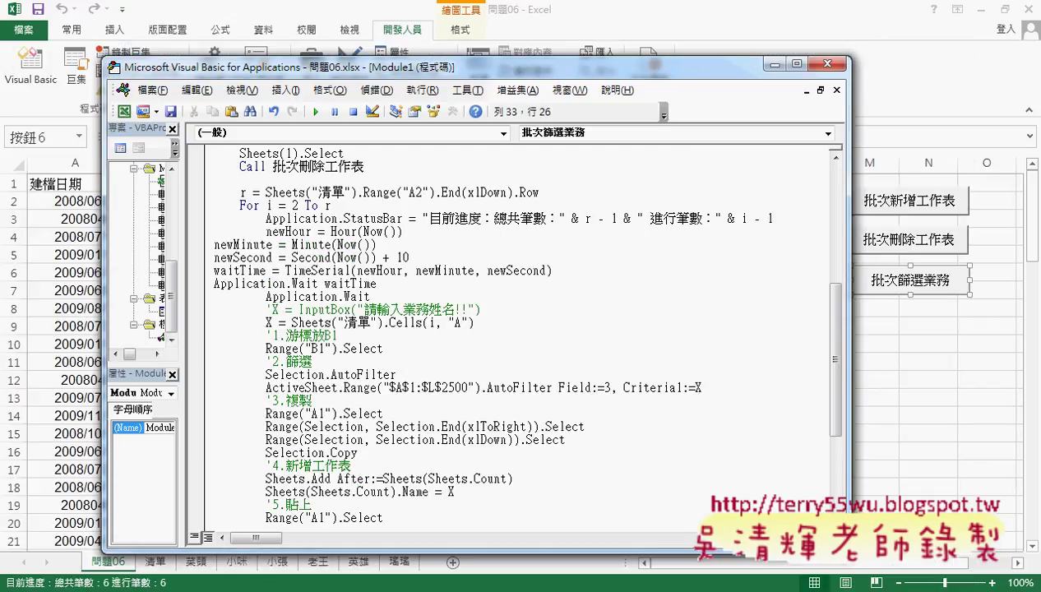
drag(380, 284, 205, 249)
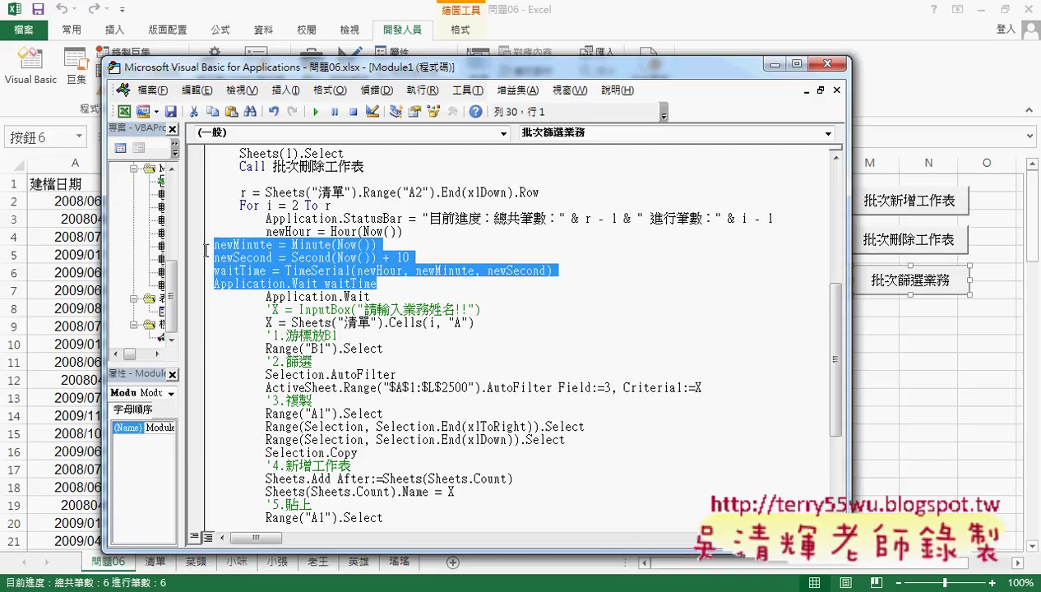
key(Tab)
key(Tab)
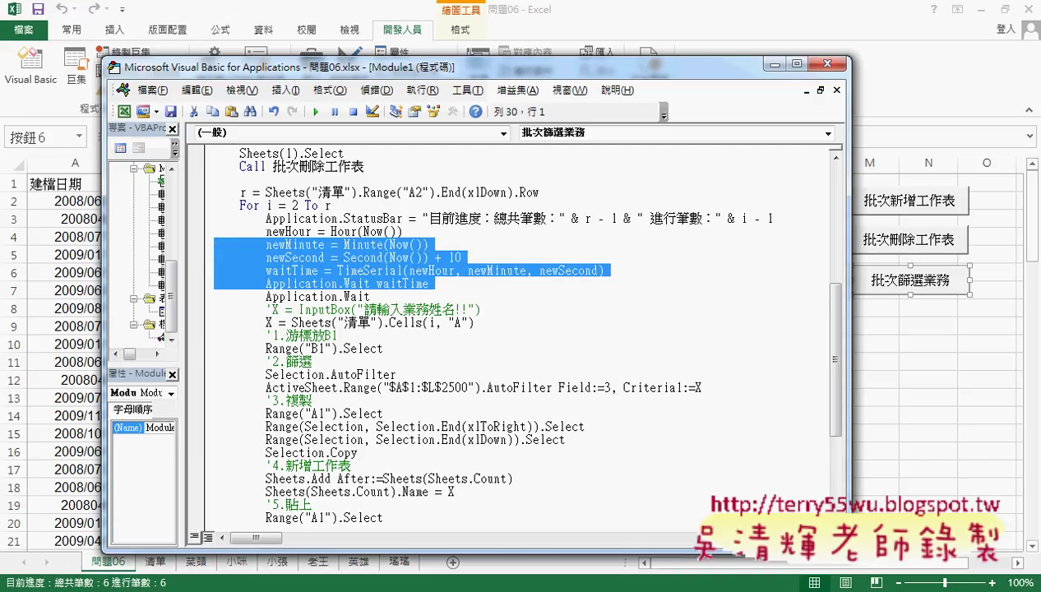
Step: Delete the duplicate Application.Wait line and change the newSecond pause from 10 to 2
drag(394, 297, 212, 297)
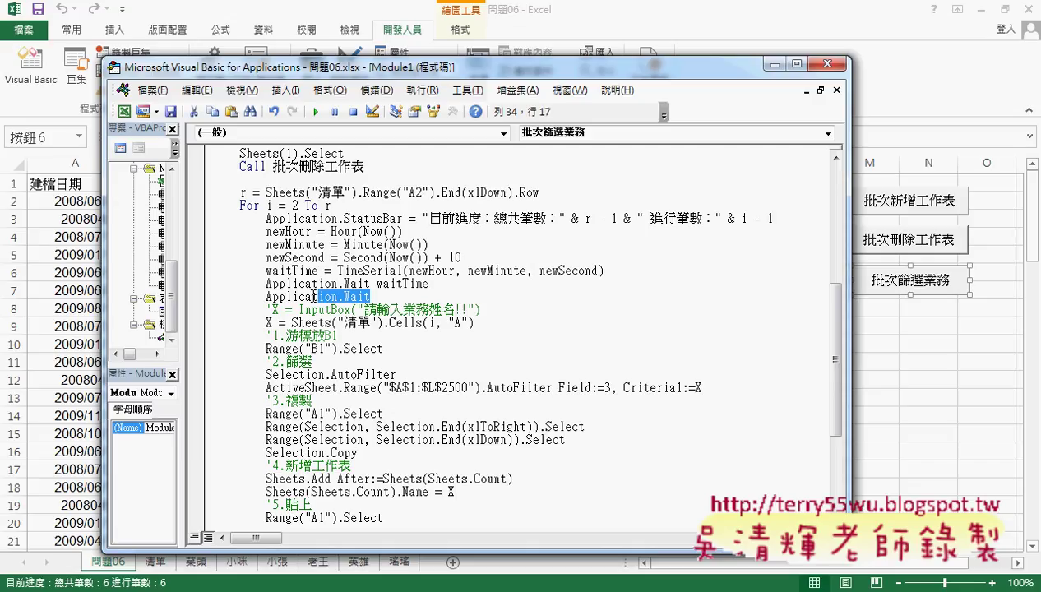
key(Delete)
key(BackSpace)
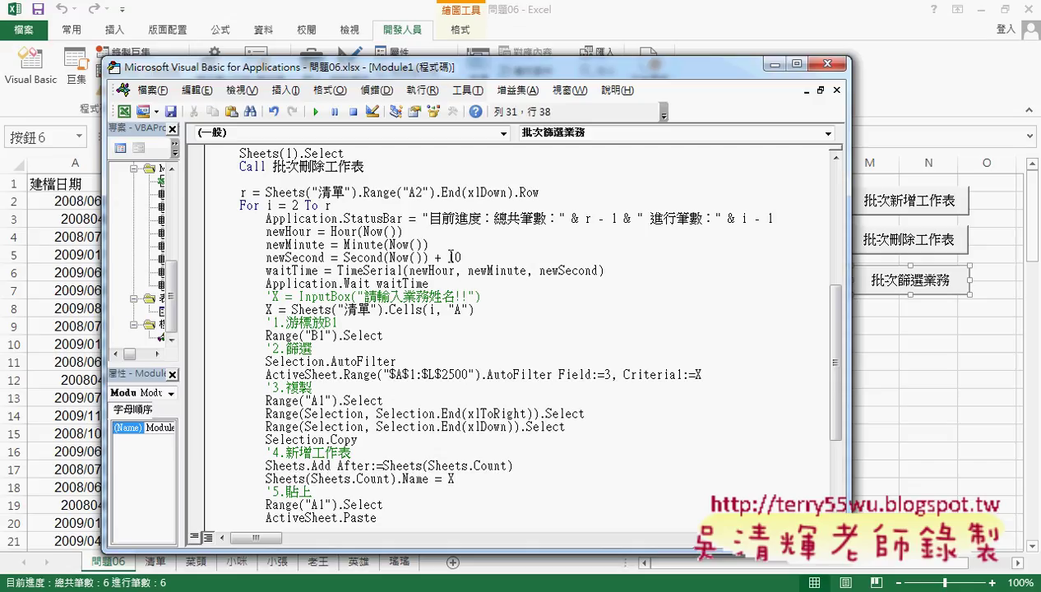
drag(448, 257, 462, 255)
text(2)
click(491, 358)
Step: Add the comment line 'EXCEL暫停2秒 below the StatusBar line in the 批次篩選業務 macro
click(832, 214)
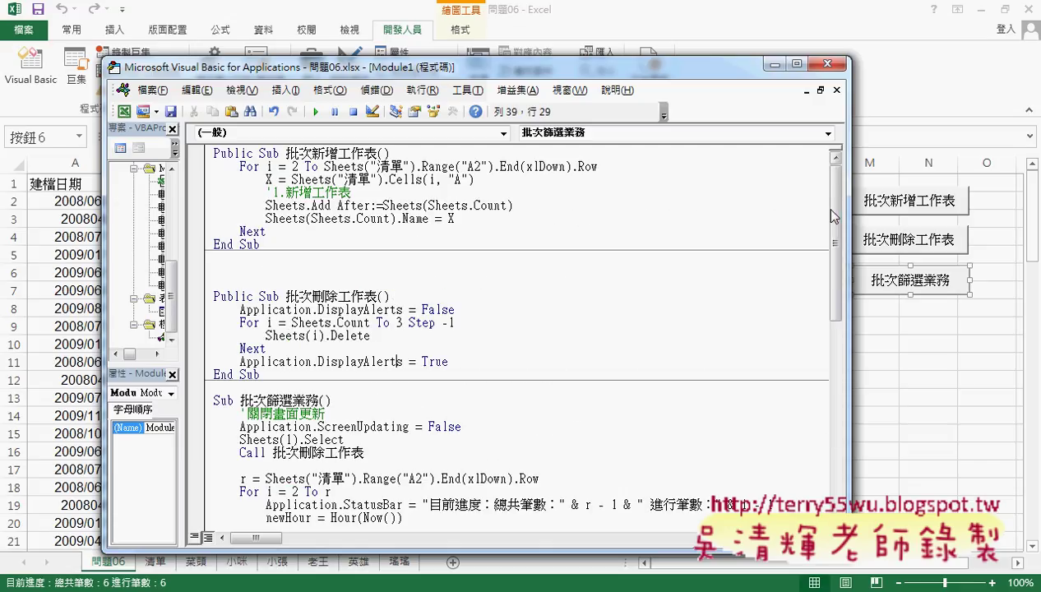
drag(840, 284, 839, 358)
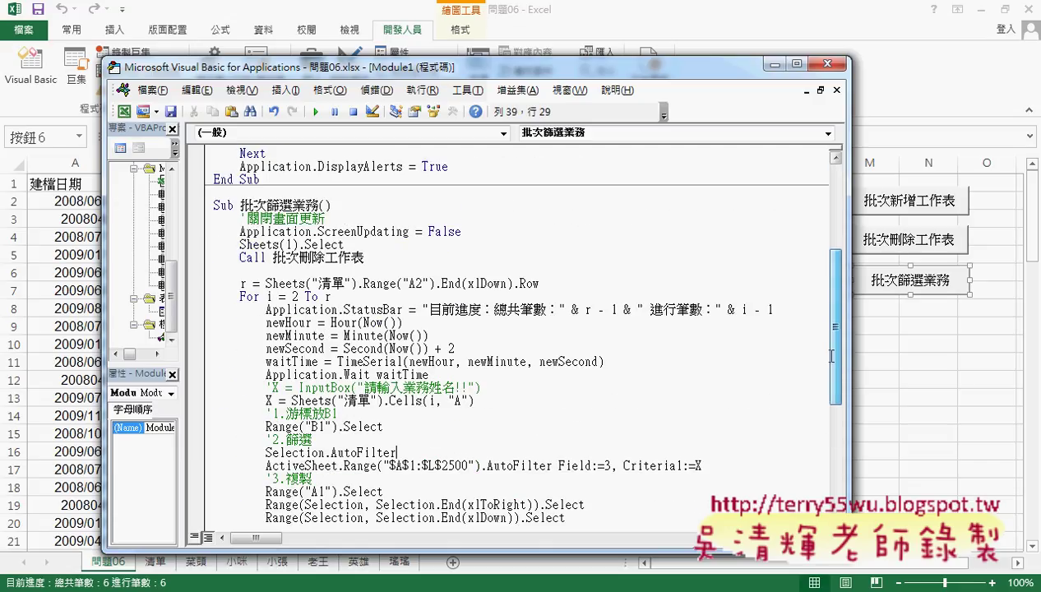
click(801, 316)
key(Return)
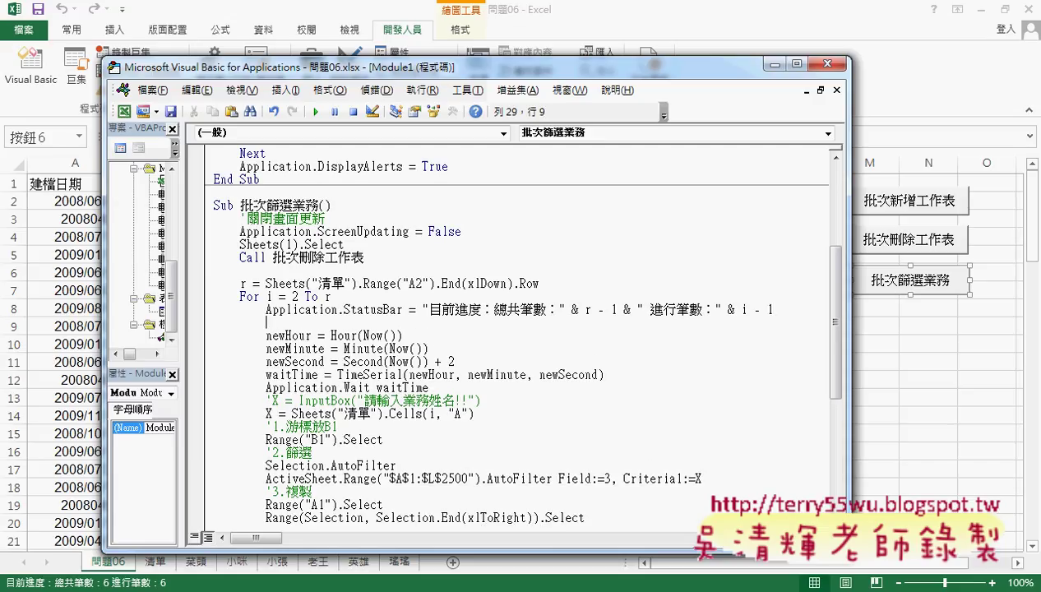
text(')
text(EXC)
text(EL)
text(站)
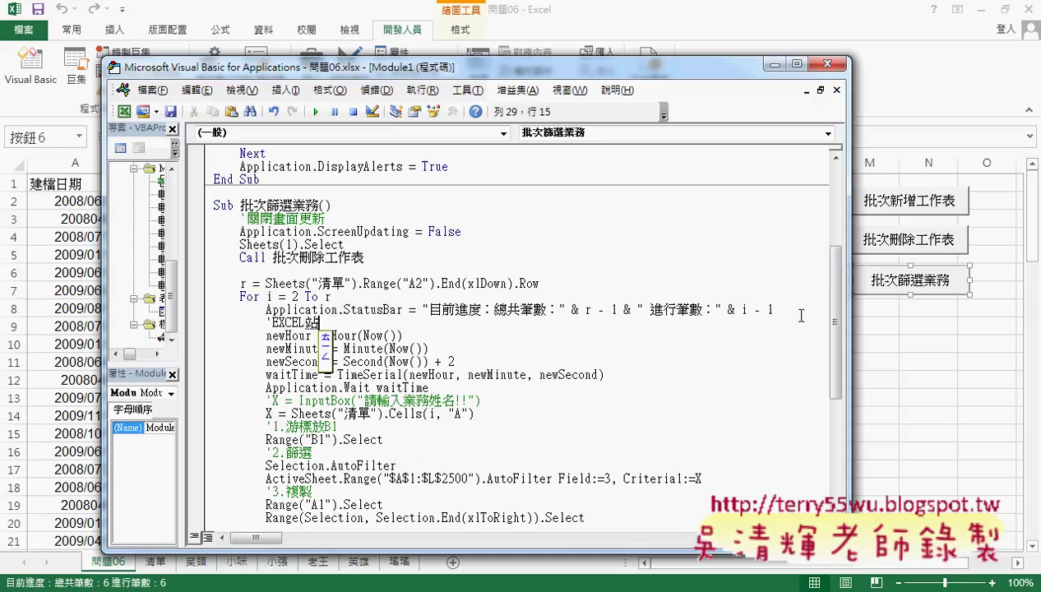
key(BackSpace)
text(暫停2)
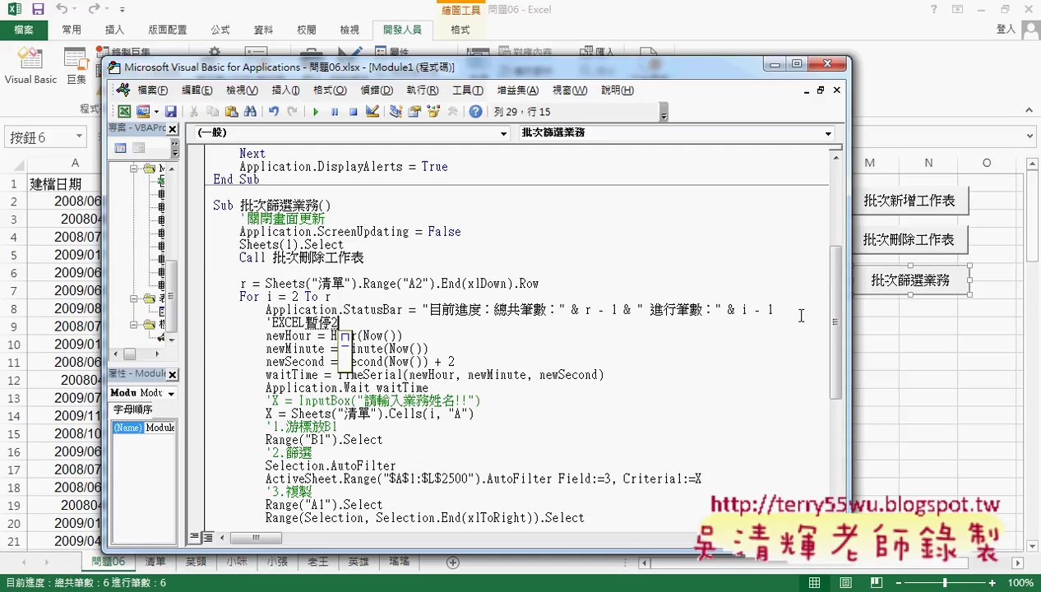
text(秒)
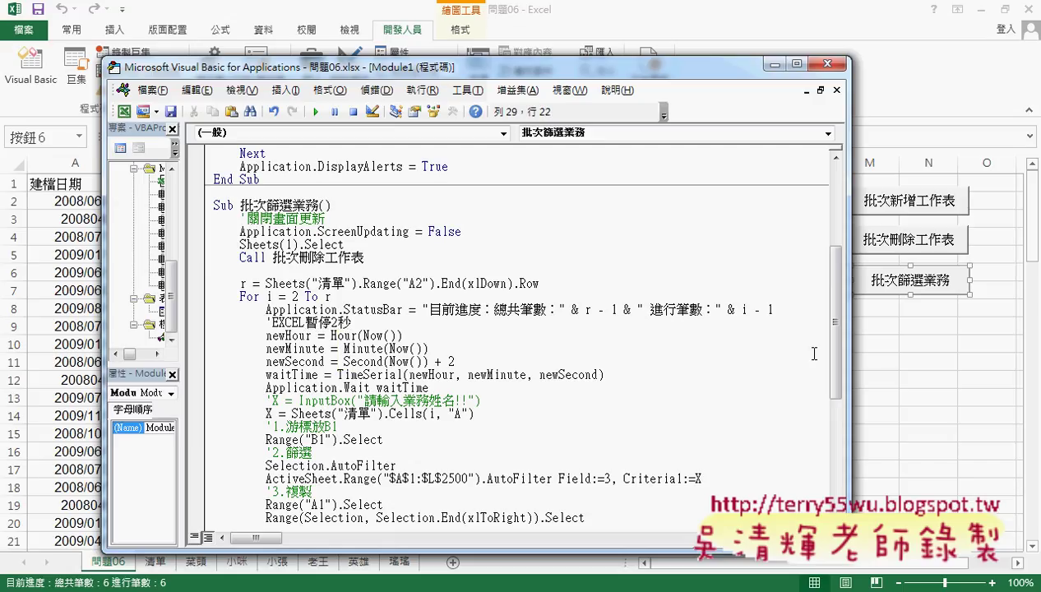
click(534, 399)
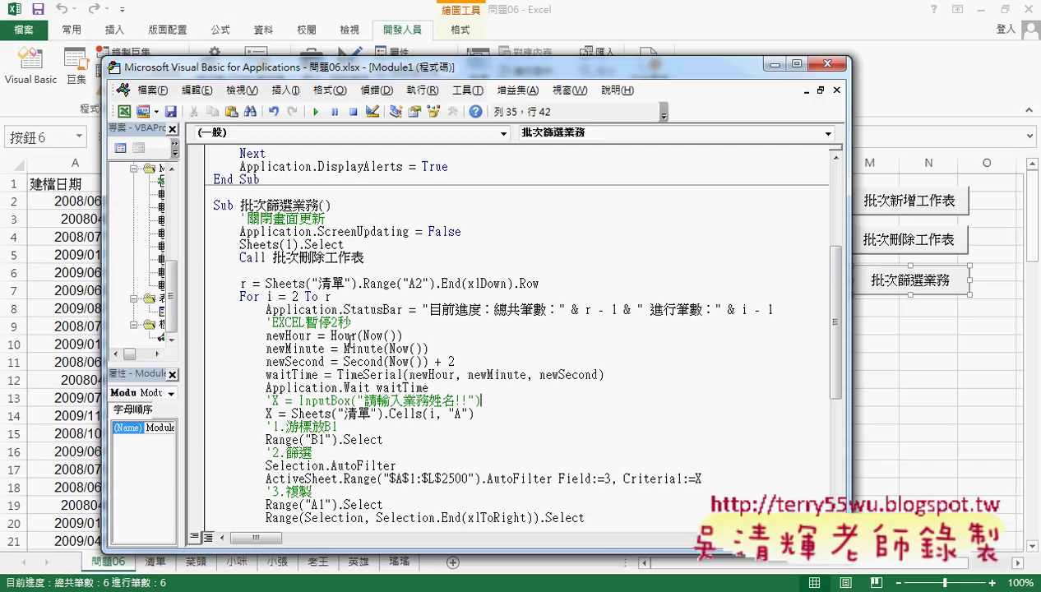
Step: Return to the worksheet and run the 批次篩選業務 macro from its button
key(alt+F11)
click(901, 346)
click(903, 282)
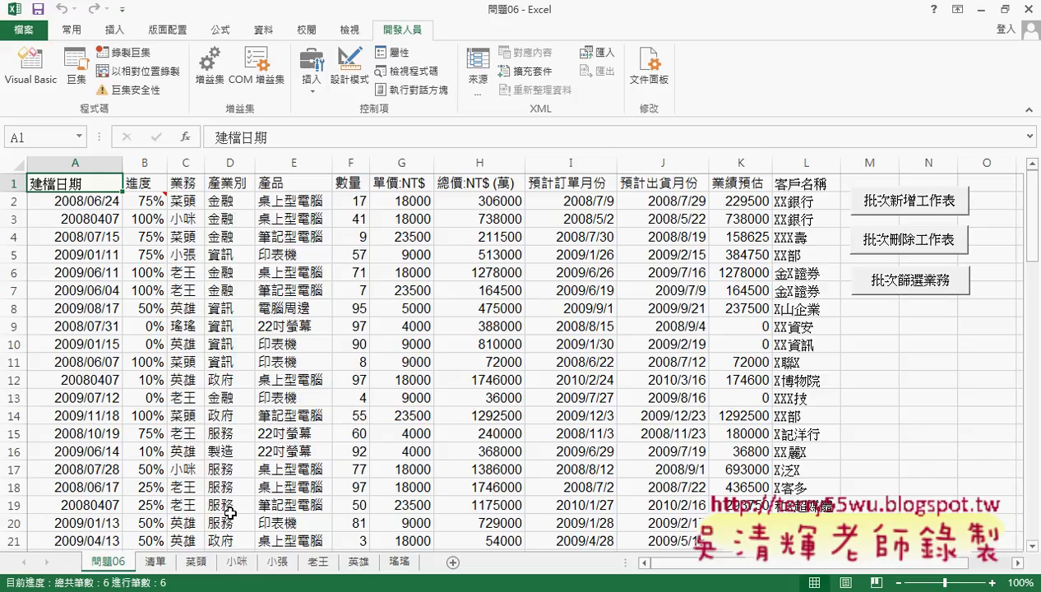
Step: Reopen the 批次篩選業務 button's macro code through 指定巨集 > 編輯
right_click(894, 281)
click(922, 412)
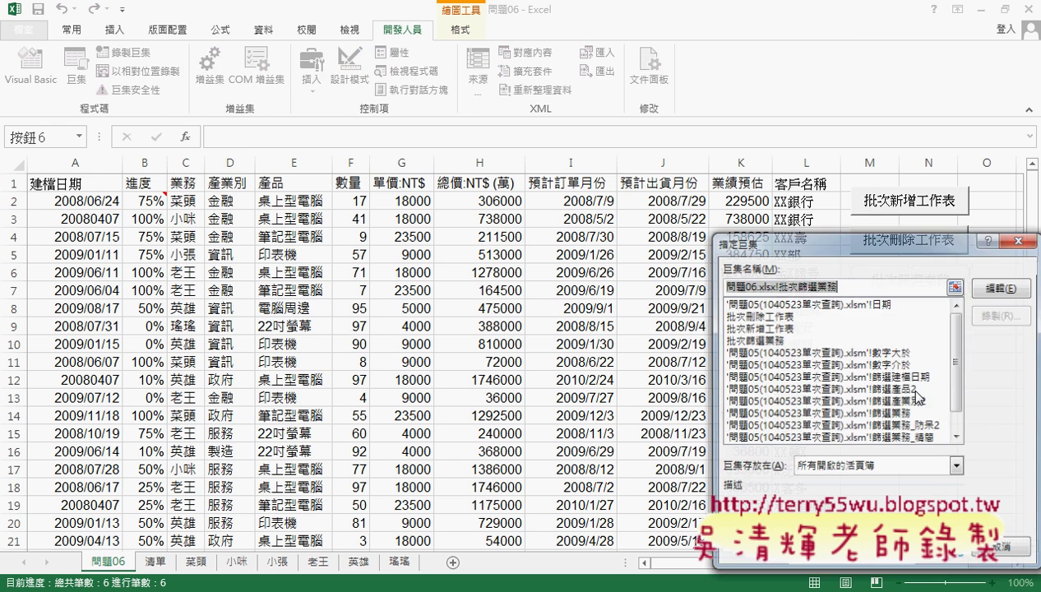
click(990, 287)
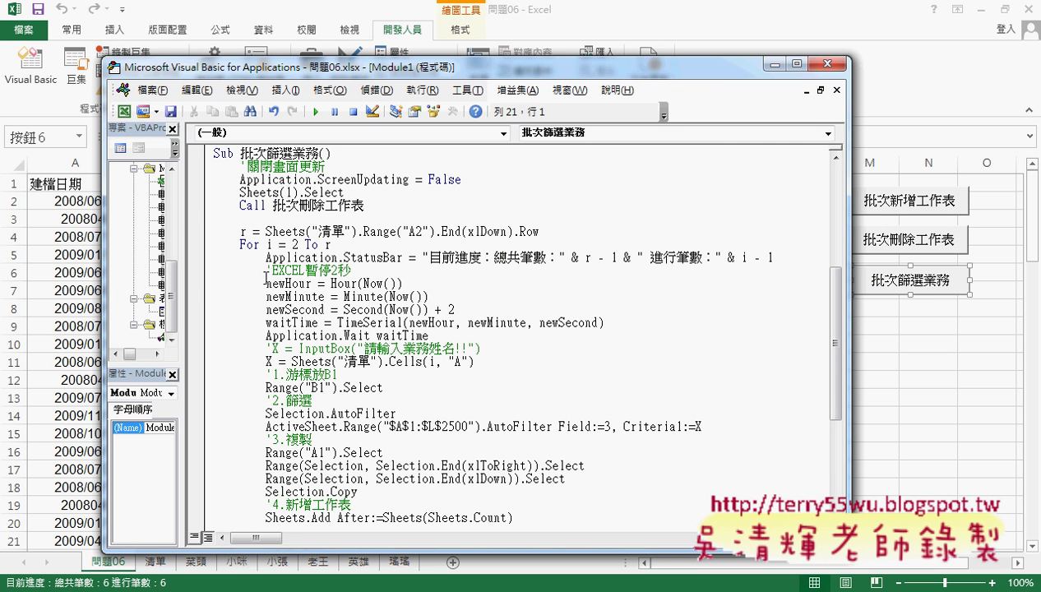
Step: Review the pause code block and bring up F1 help for the Application.Wait keyword
drag(265, 270, 613, 319)
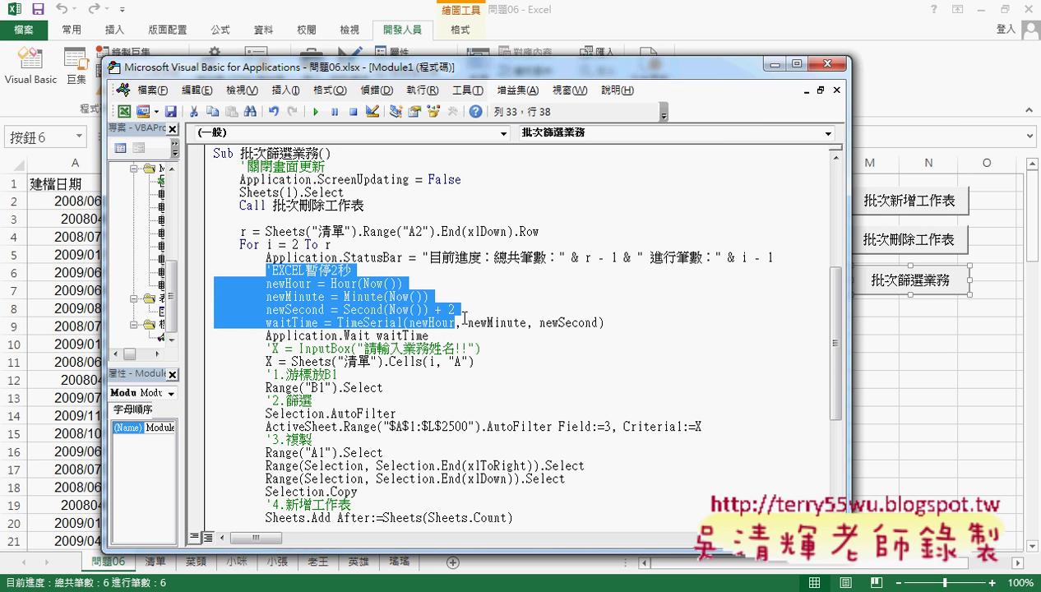
drag(429, 335, 200, 272)
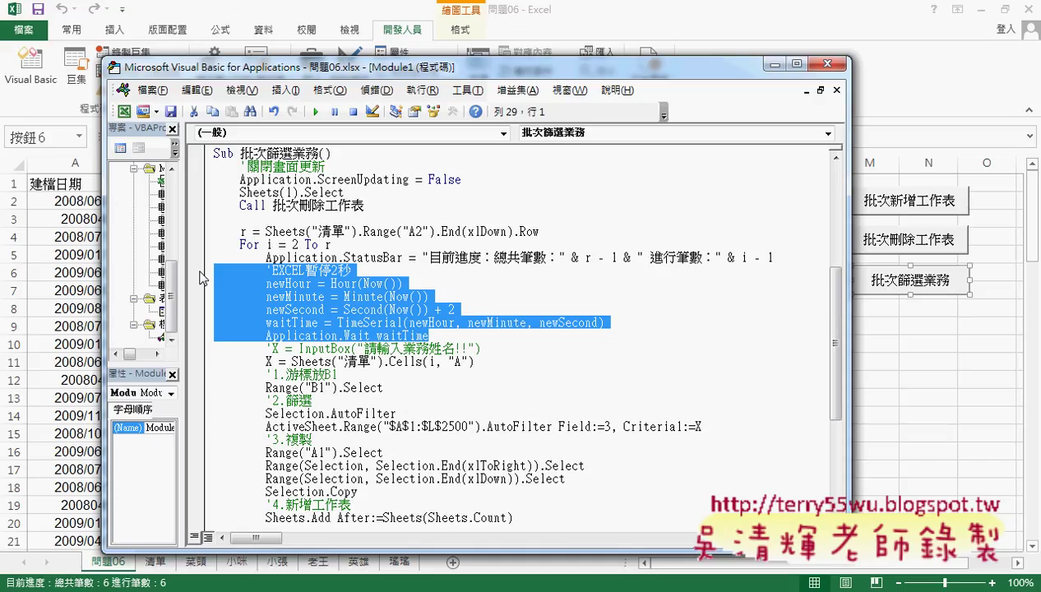
click(514, 297)
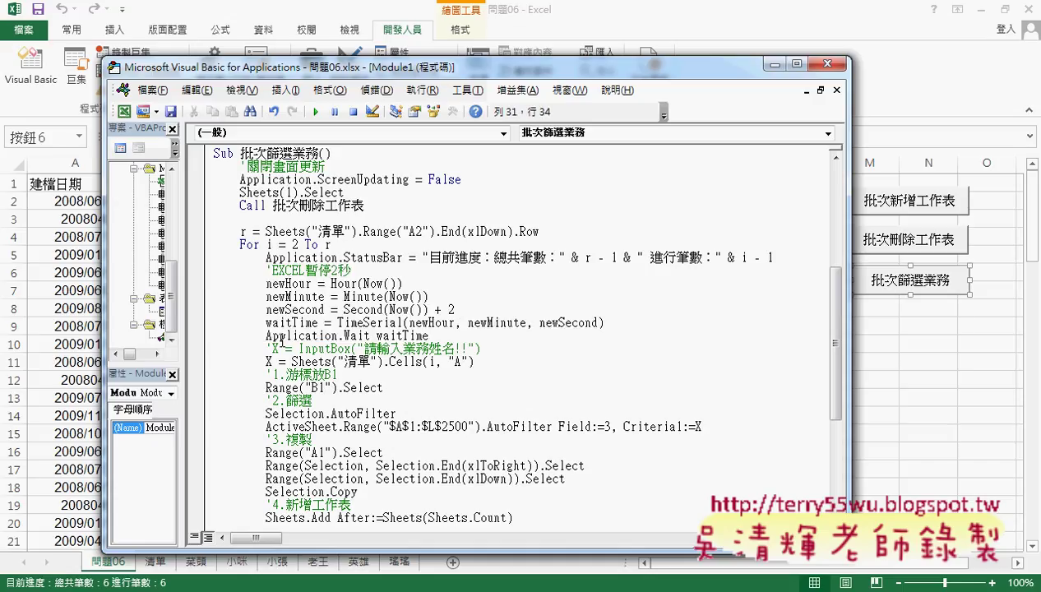
click(354, 335)
key(F1)
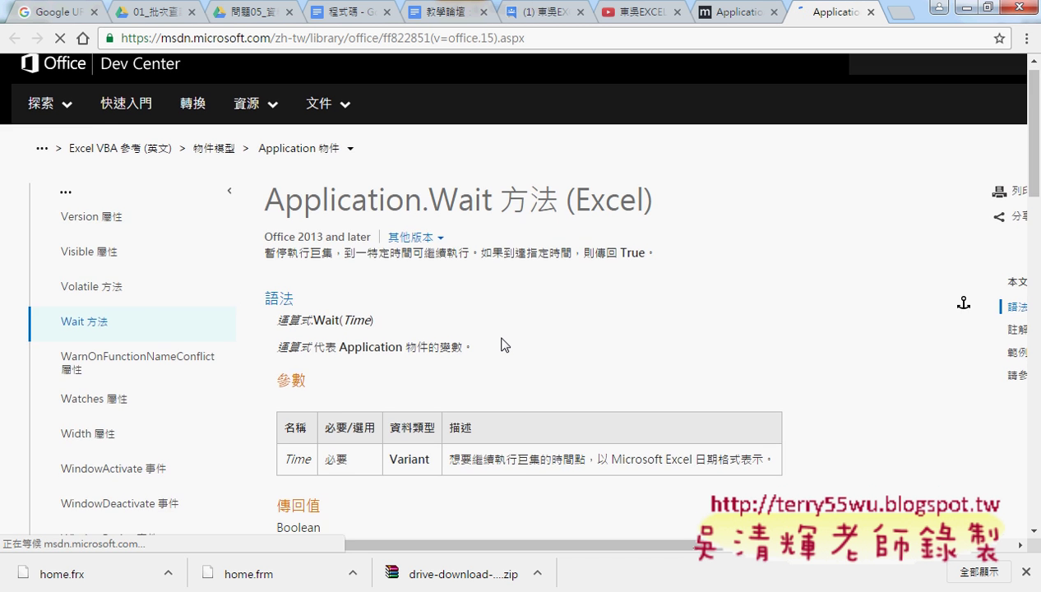
Step: Scroll to the 範例 section and select the five-line 10-second wait example
scroll(504, 344, down, 5)
scroll(504, 344, down, 2)
scroll(504, 344, down, 1)
drag(457, 294, 292, 233)
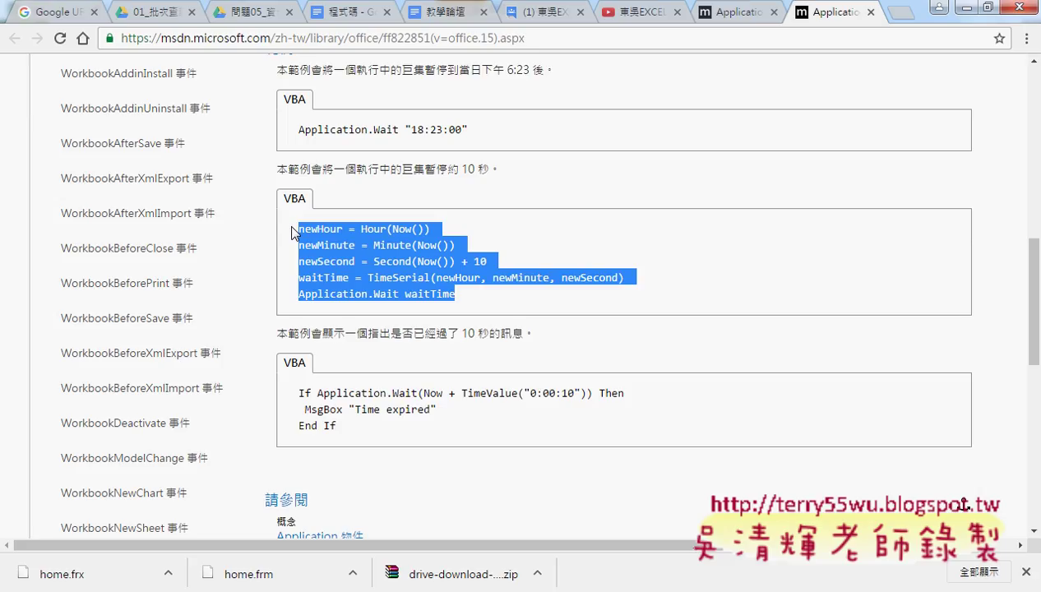
Step: Copy the code from 'EXCEL暫停2秒 through Application.Wait waitTime in the VBA editor
click(960, 8)
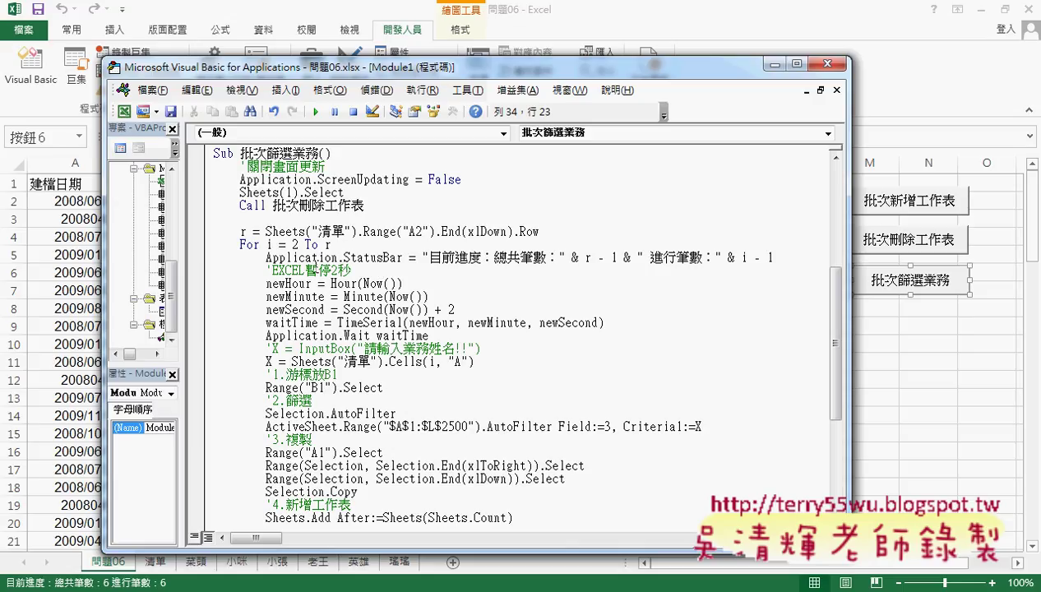
drag(265, 257, 405, 258)
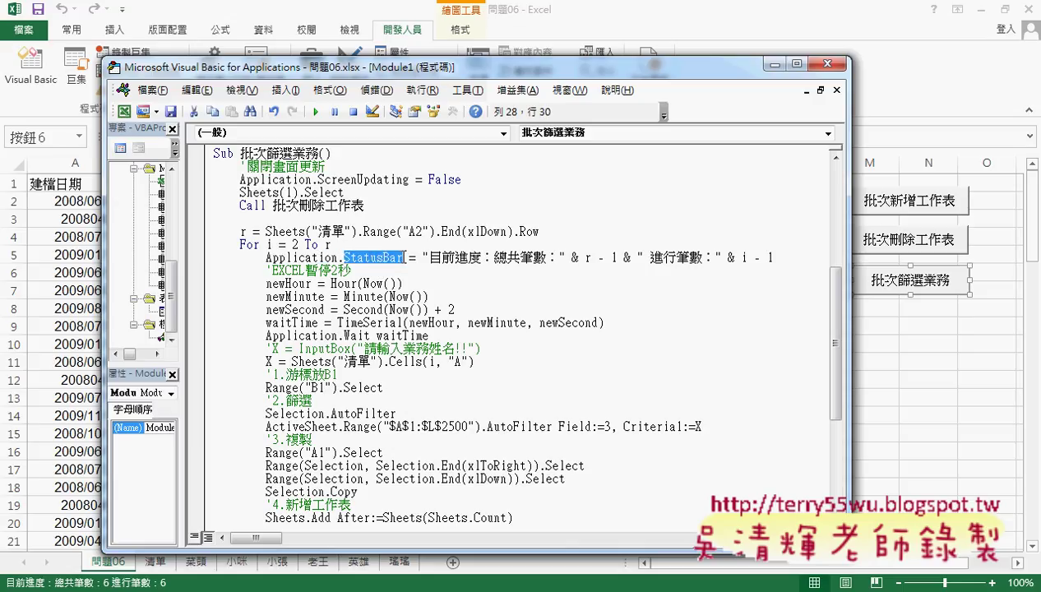
drag(265, 270, 631, 334)
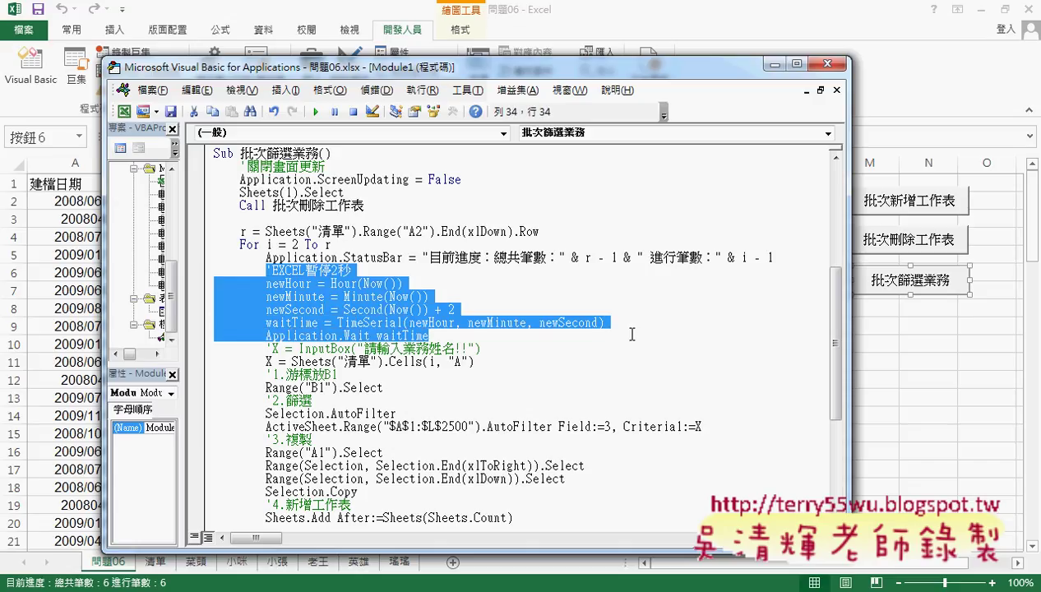
key(ctrl+c)
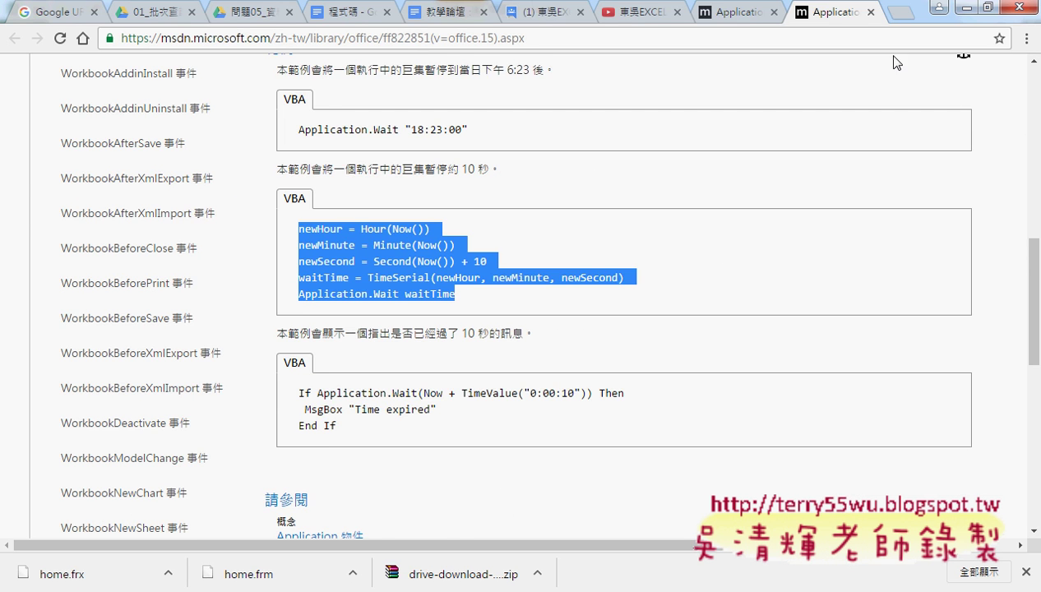
Step: Close both MSDN help tabs and scroll the 程式碼 notes to section 6.呼叫共用程序
click(870, 11)
click(869, 12)
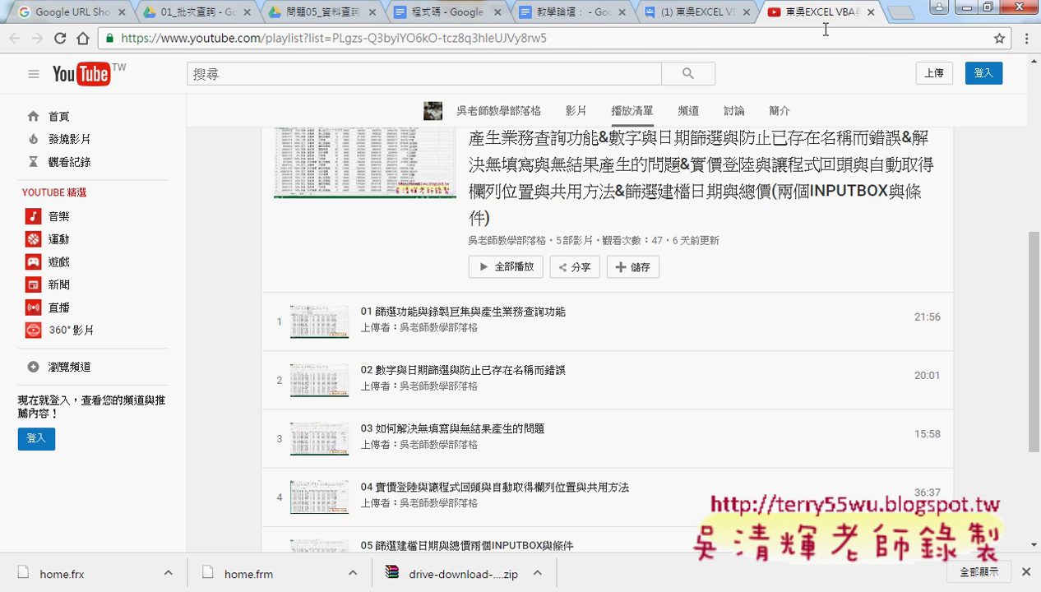
click(433, 16)
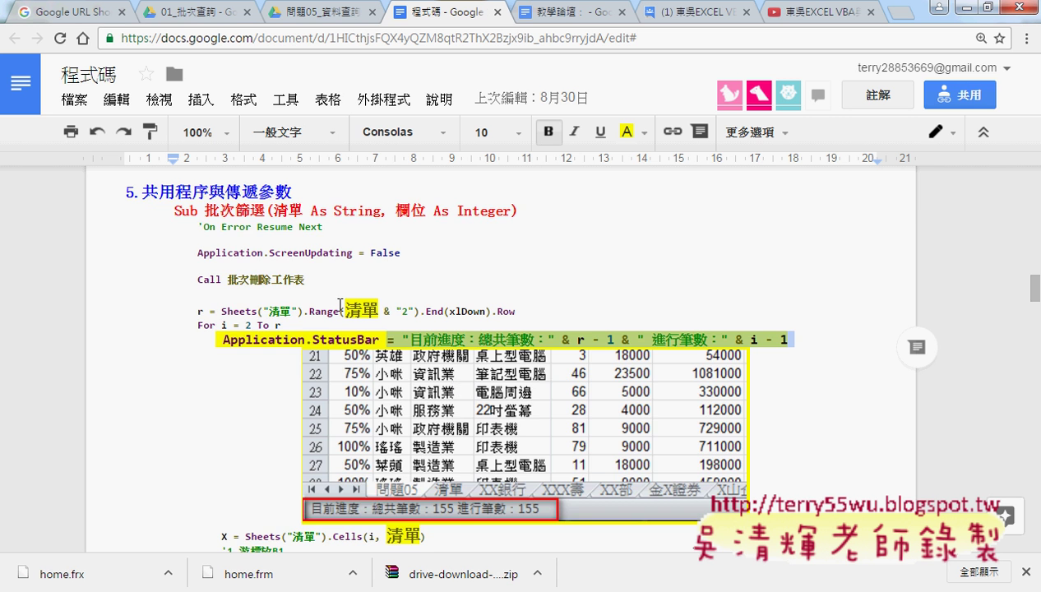
scroll(337, 353, down, 2)
scroll(342, 358, up, 2)
scroll(353, 358, down, 1)
scroll(366, 355, down, 1)
scroll(367, 357, down, 2)
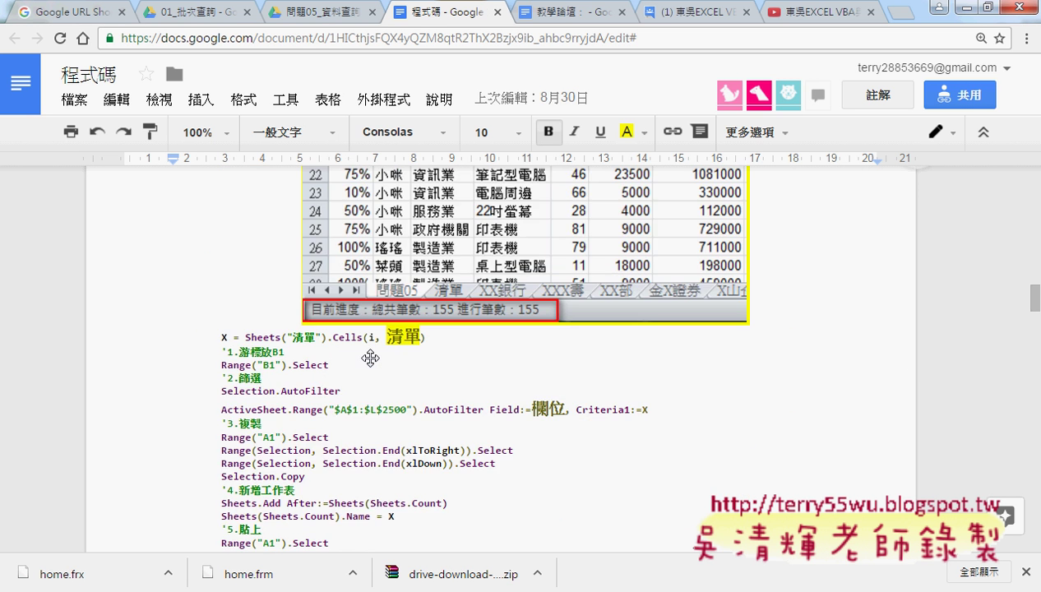
scroll(369, 357, down, 3)
scroll(372, 358, down, 1)
Step: Add a ** marker line above 6.呼叫共用程序 and paste the 'EXCEL暫停2秒 pause code there
click(176, 327)
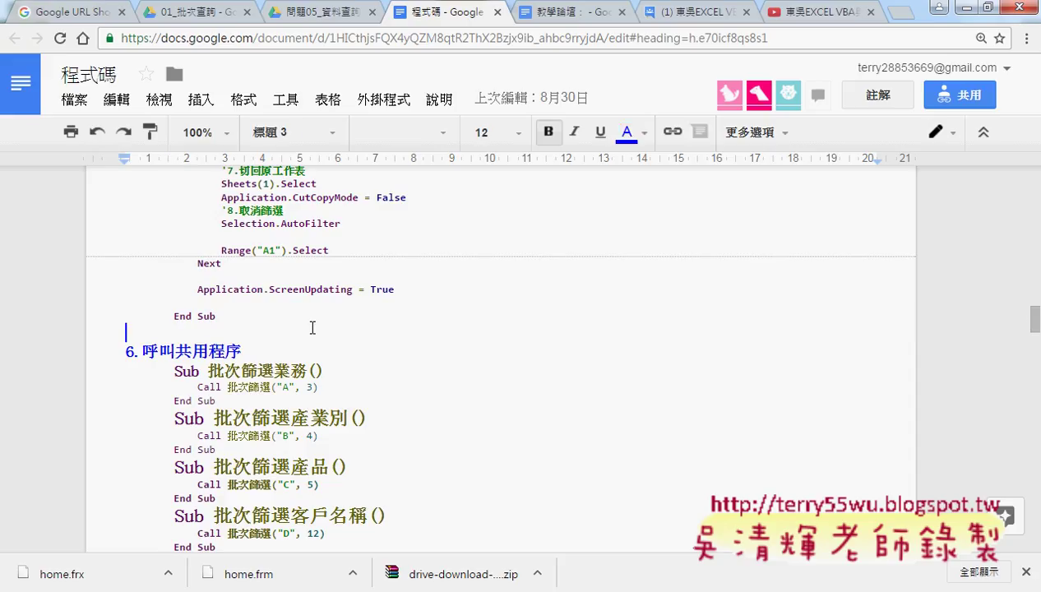
text(**)
key(Return)
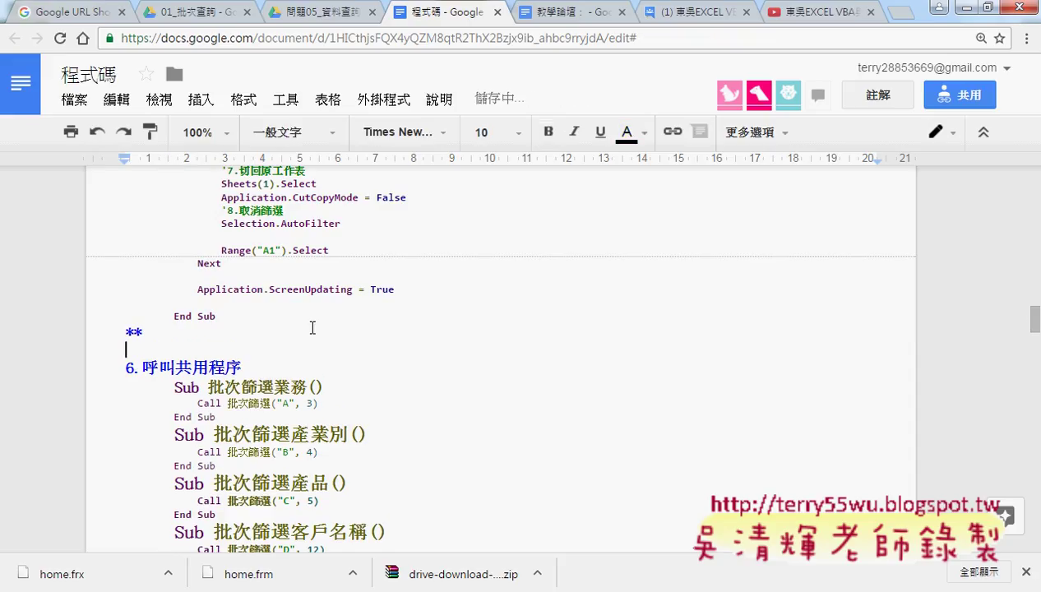
key(Left)
key(ctrl+v)
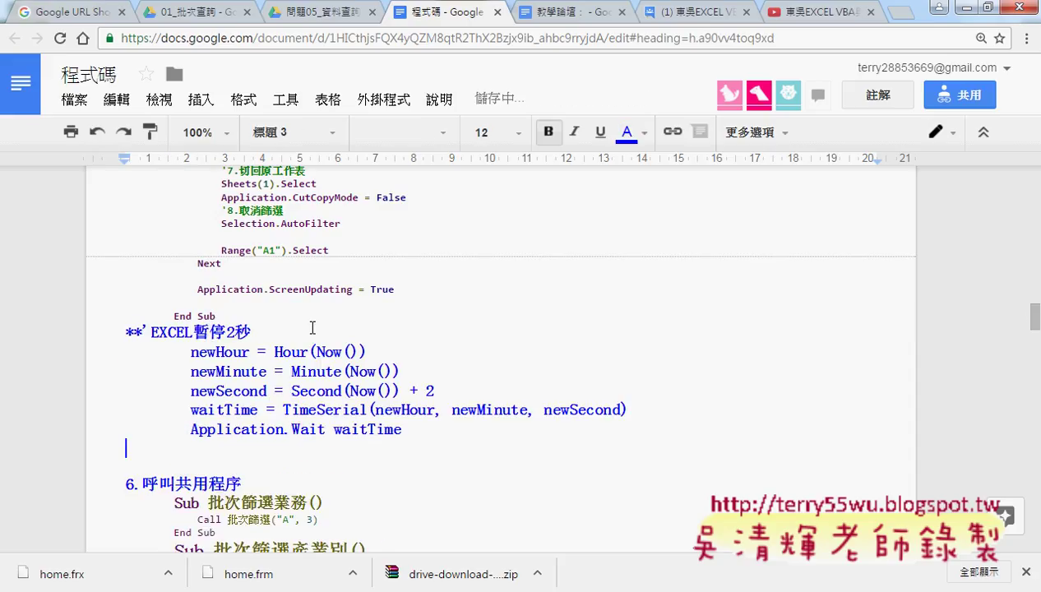
drag(273, 331, 142, 332)
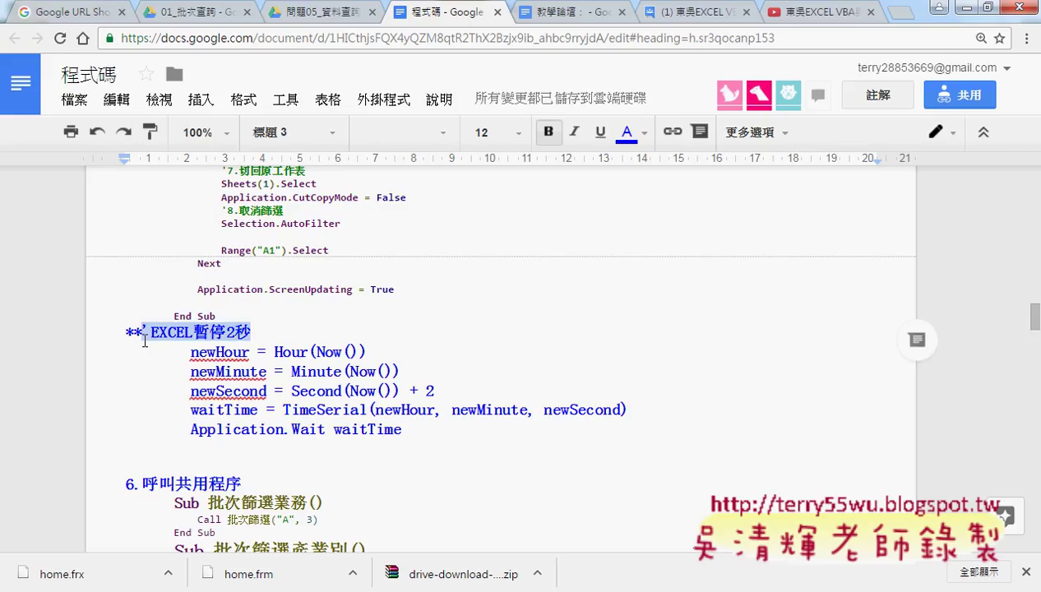